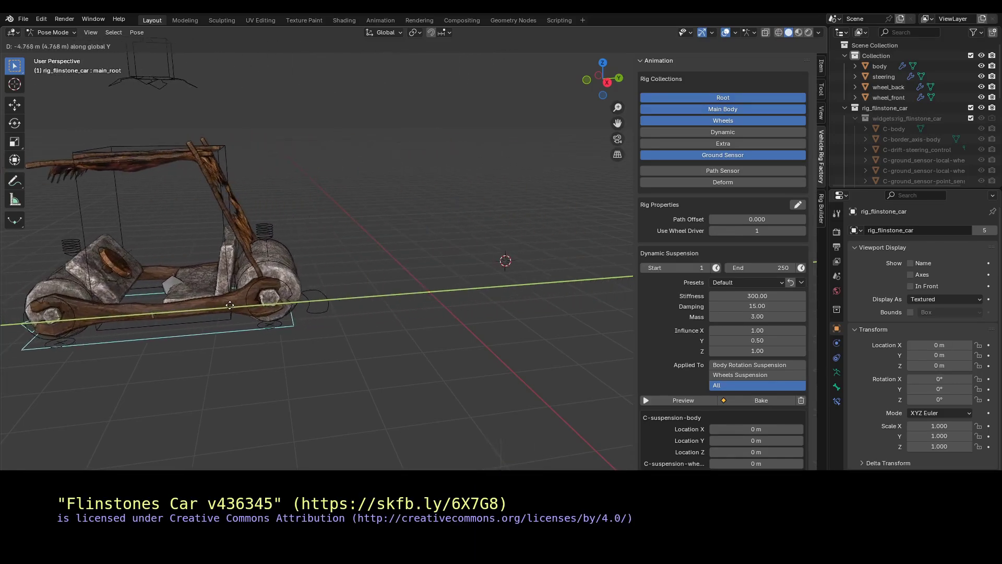
- Test-rotate the drift steering control, then cancel back to its rest pose
right_click(481, 305)
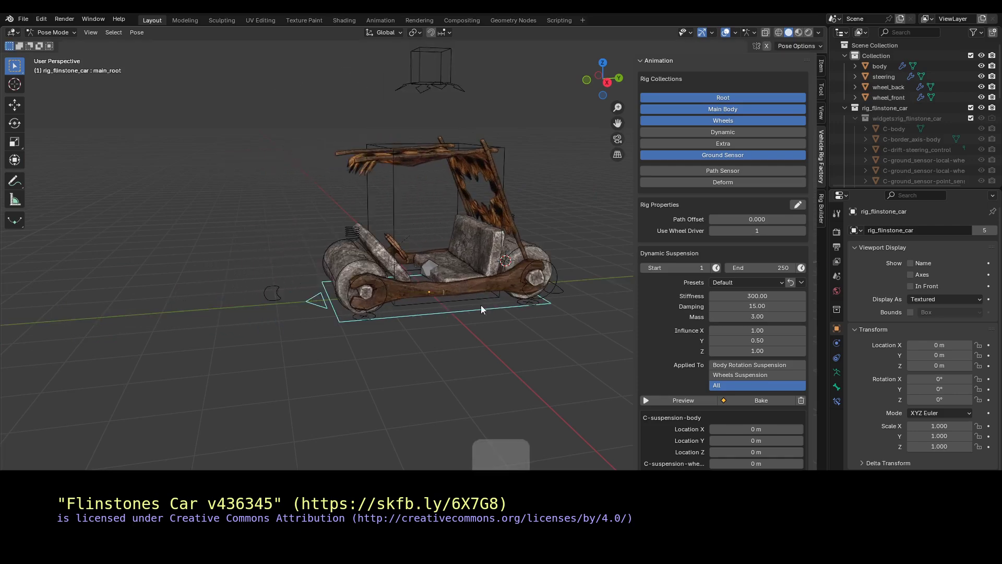
click(567, 291)
key(r)
key(r)
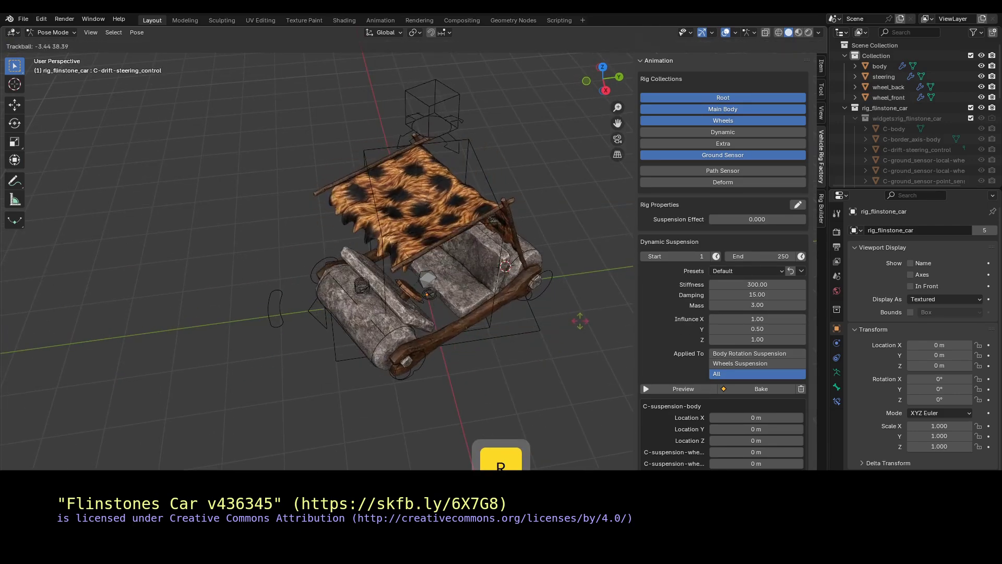
key(Escape)
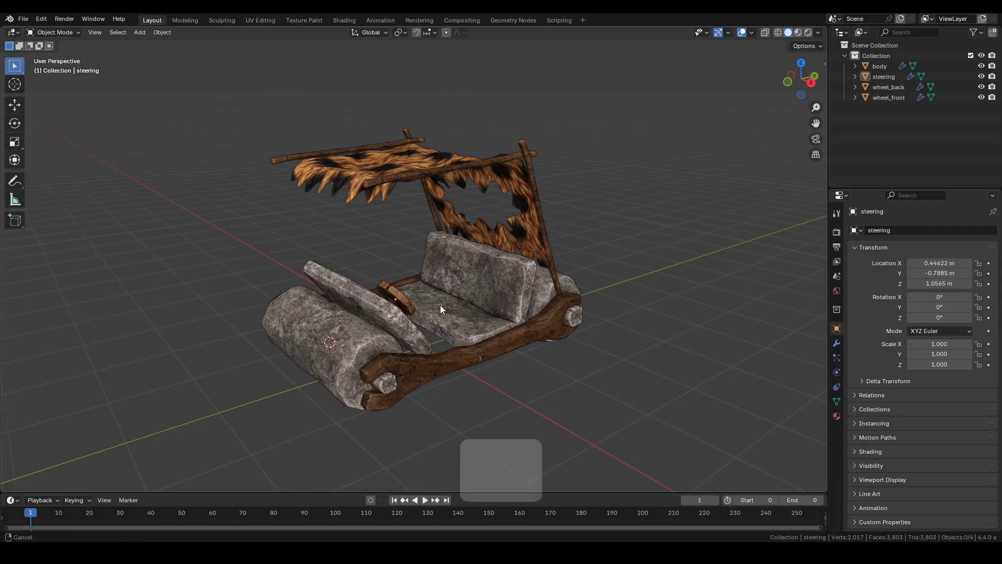
- Grab-test the car body and the steering piece, cancelling each move
shift+middle_drag(440, 305, 446, 300)
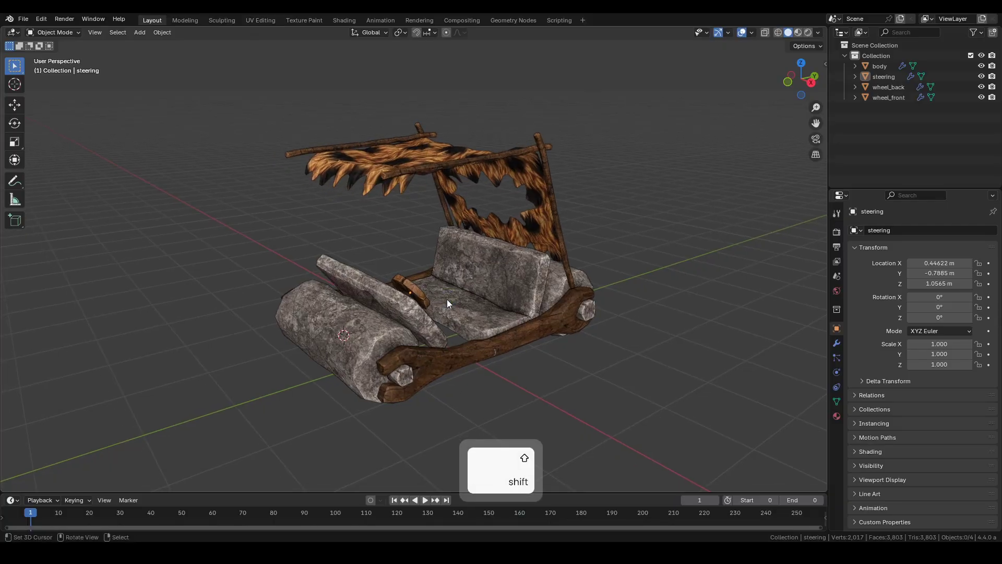
shift+click(473, 297)
key(g)
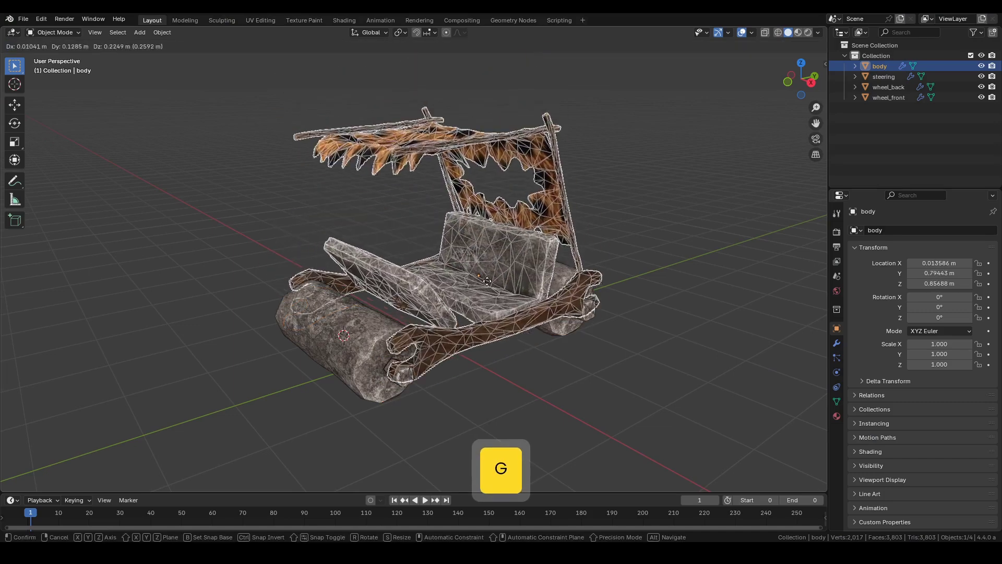
key(Escape)
middle_drag(501, 279, 461, 270)
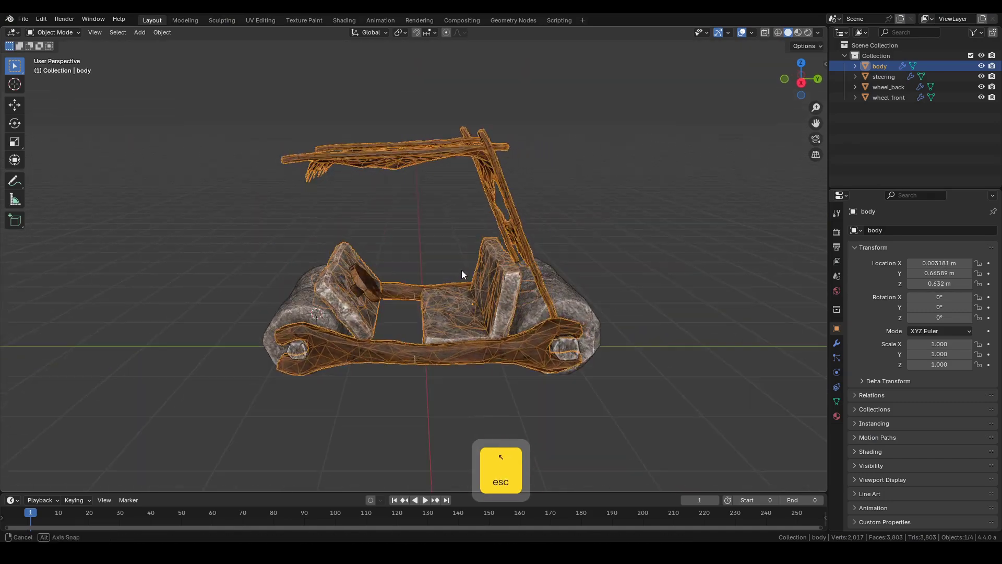
click(363, 281)
key(g)
key(Escape)
- Grab-test the front and back wheels, then bring up the Add menu
click(300, 318)
key(g)
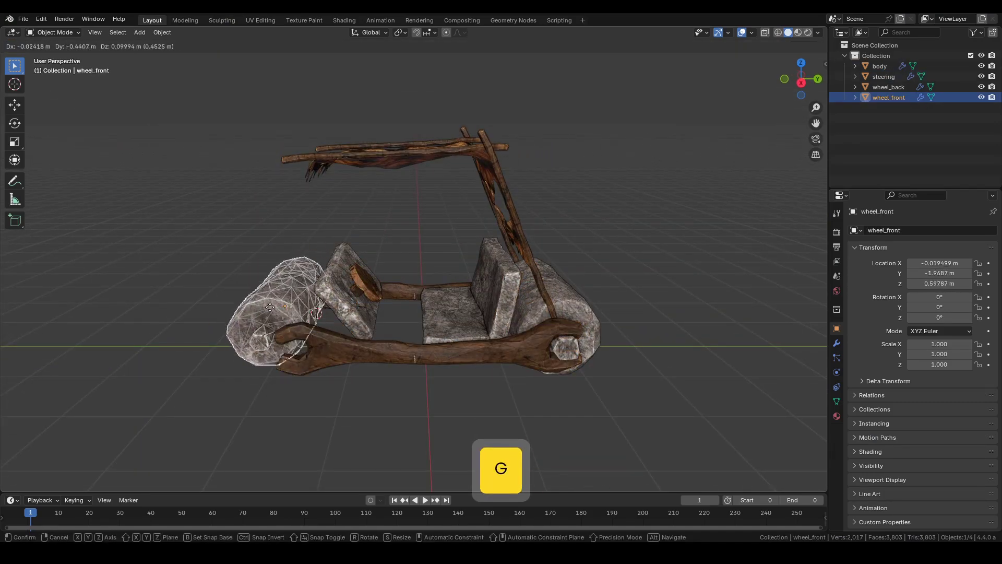
key(Escape)
click(560, 345)
key(g)
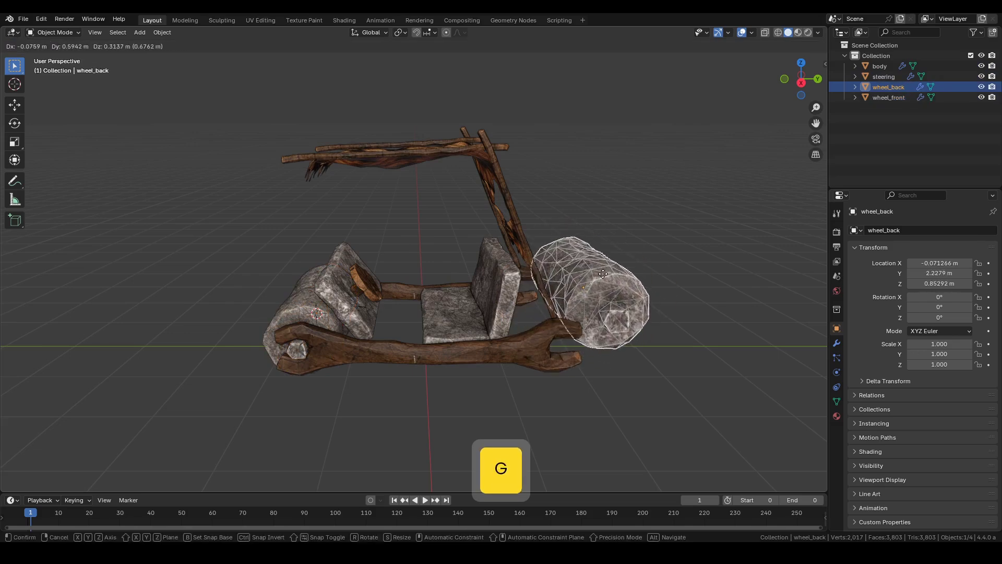
key(Escape)
mouse_move(451, 301)
middle_down()
mouse_move(486, 298)
mouse_move(522, 272)
middle_up()
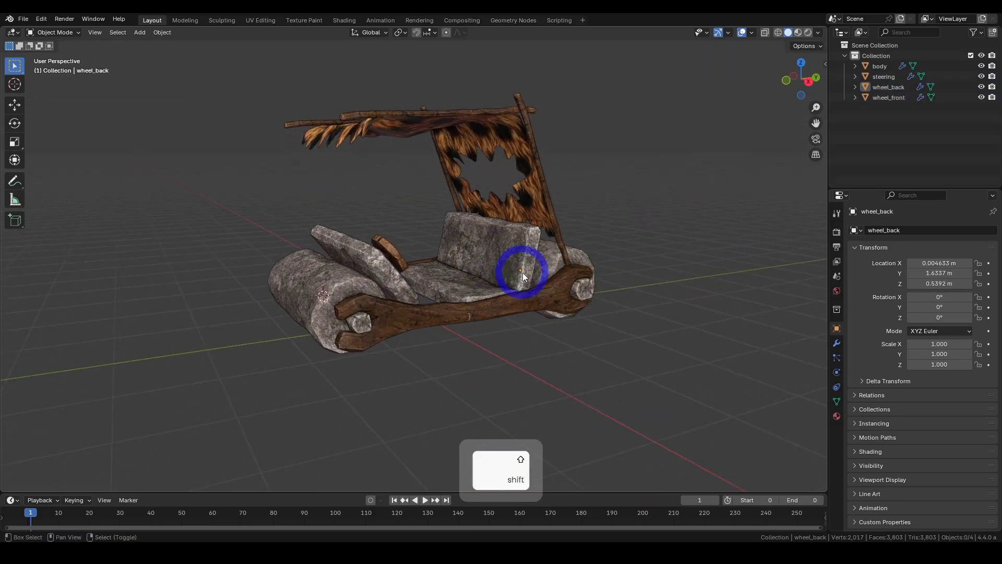
key(shift+a)
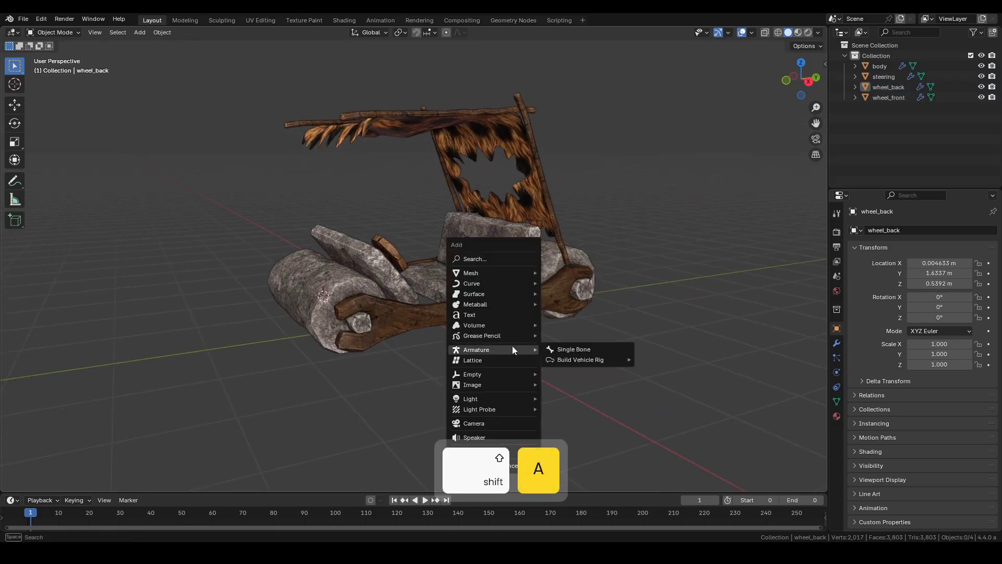
mouse_move(581, 360)
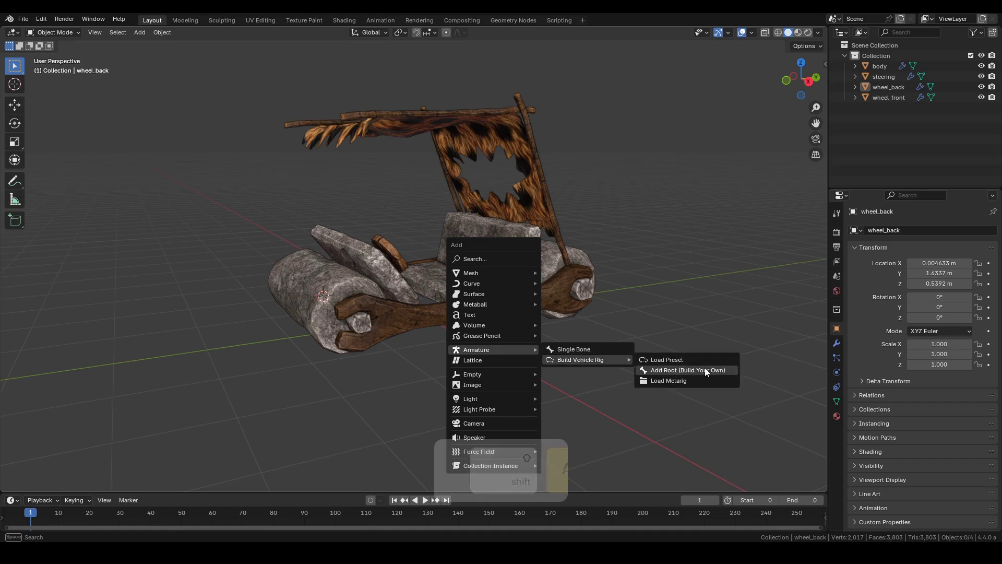
- Add a Build Your Own vehicle rig root named flinstone_car, correcting the name's typo
click(728, 369)
drag(724, 351, 307, 149)
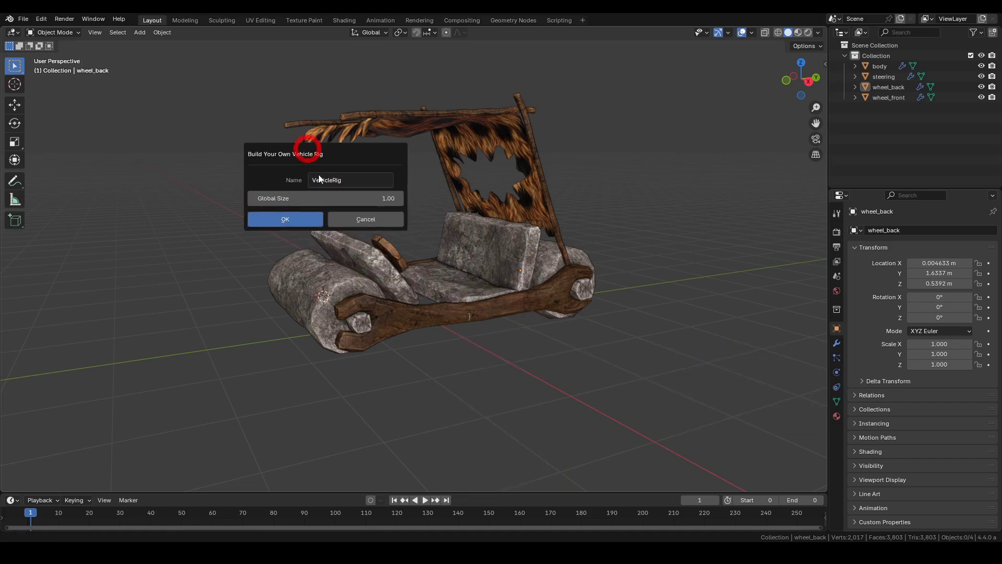
text(flints)
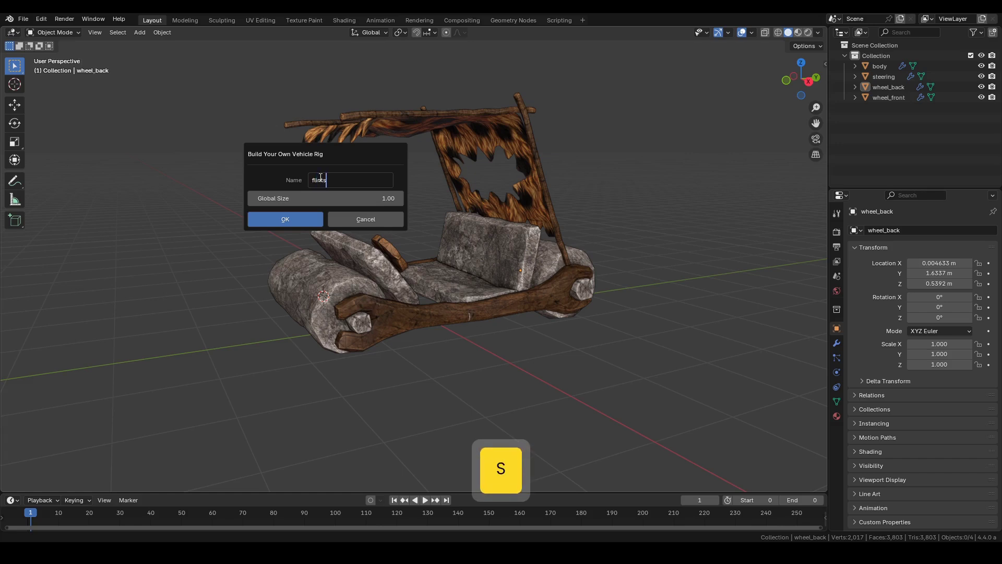
text(one_car)
key(Return)
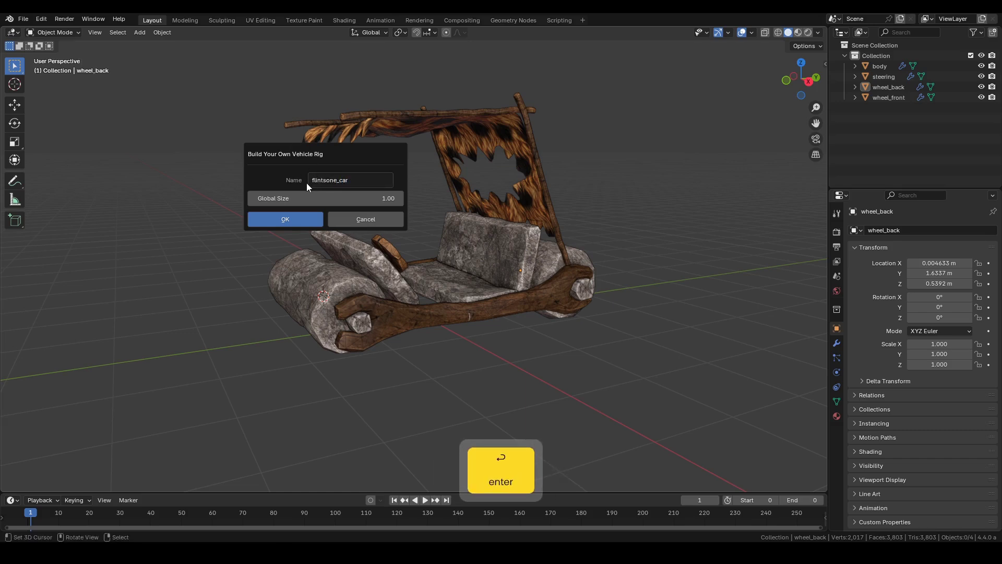
click(329, 181)
key(Return)
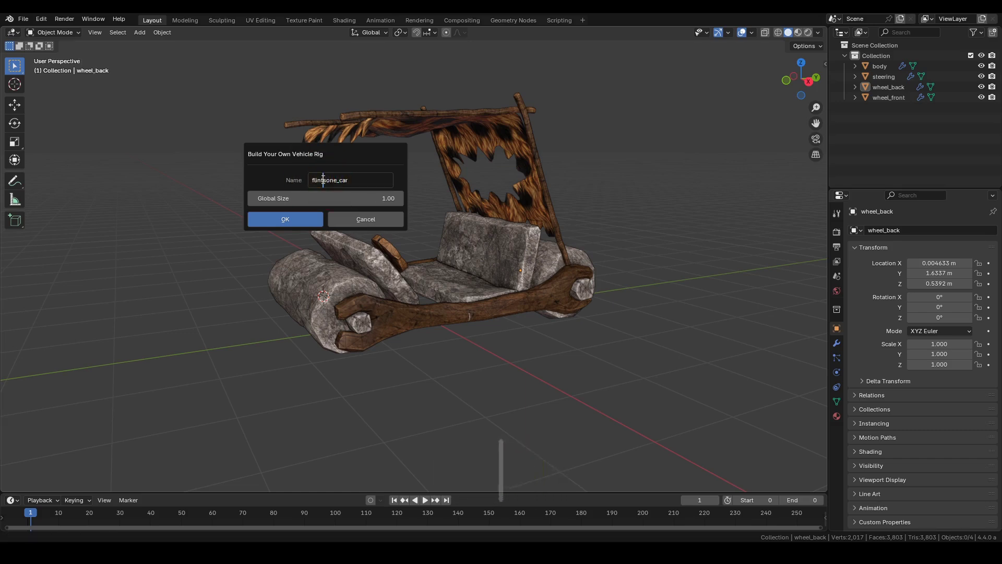
key(BackSpace)
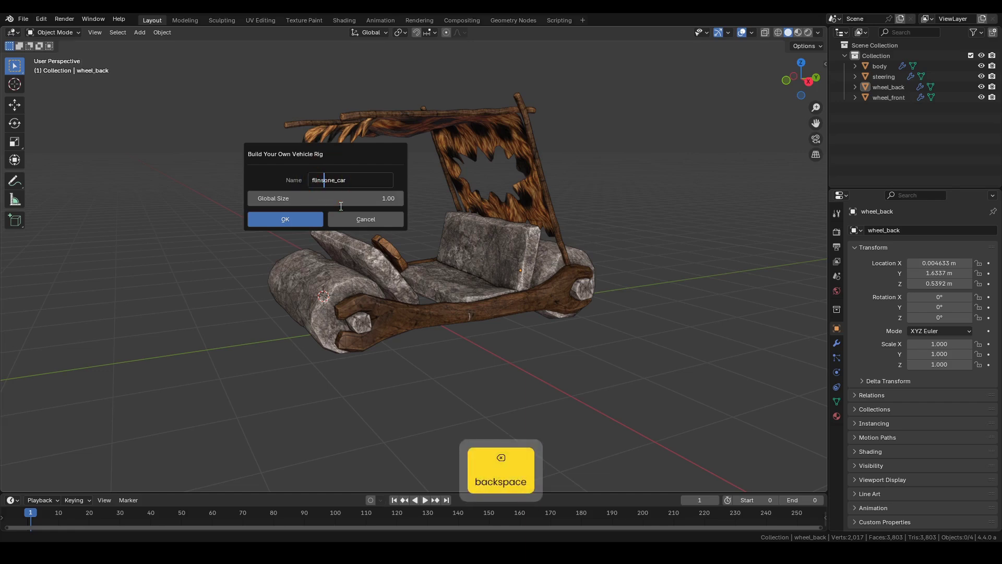
text(t)
- Create the flinstone_car rig and enable In Front so its bones show through
click(306, 218)
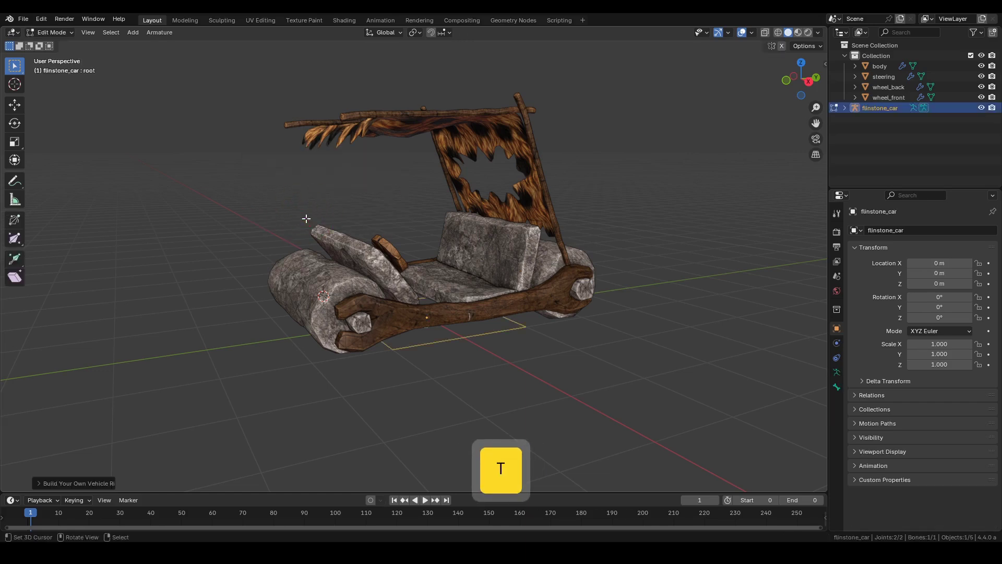
middle_drag(356, 219, 352, 232)
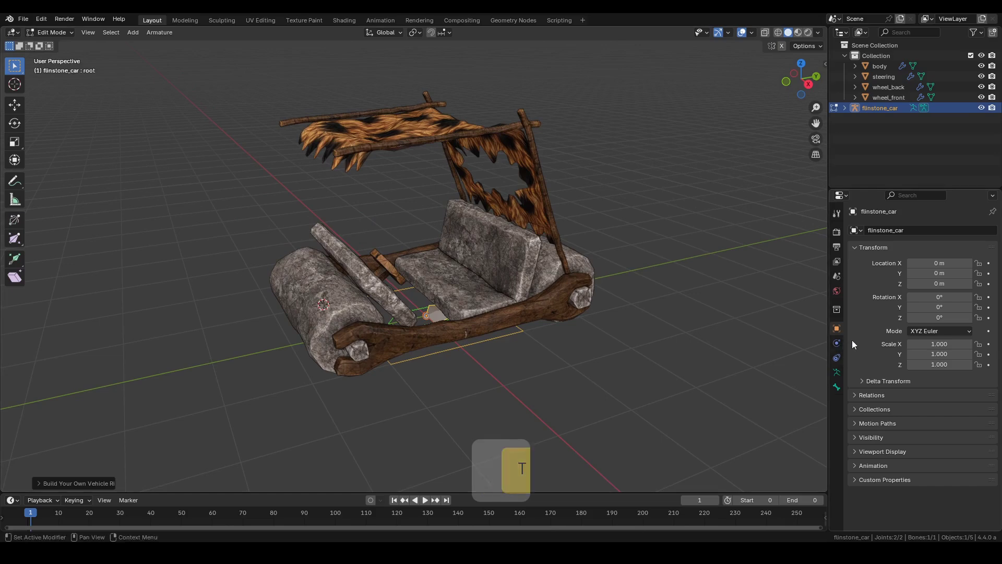
click(890, 452)
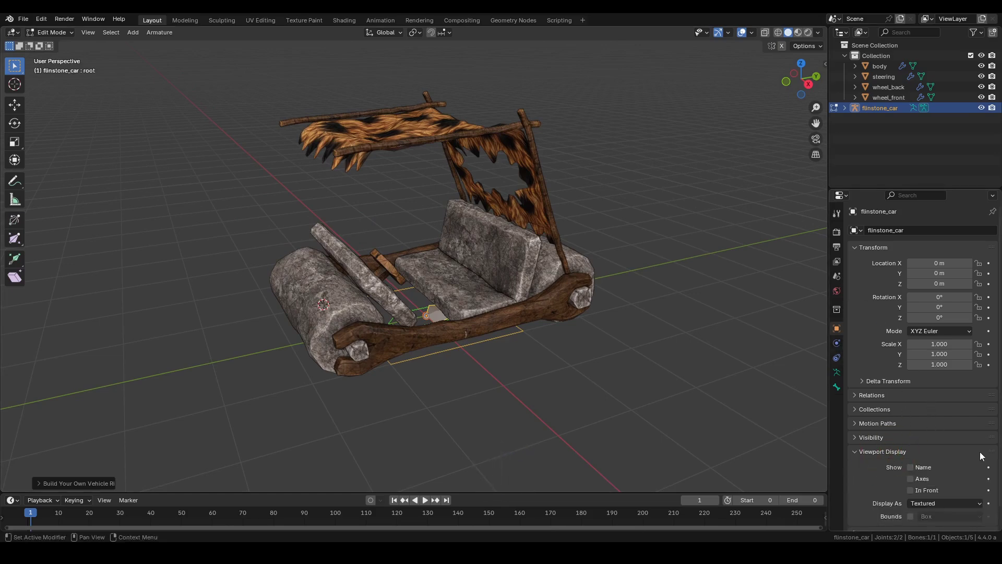
drag(979, 452, 981, 238)
click(932, 286)
middle_drag(501, 283, 532, 288)
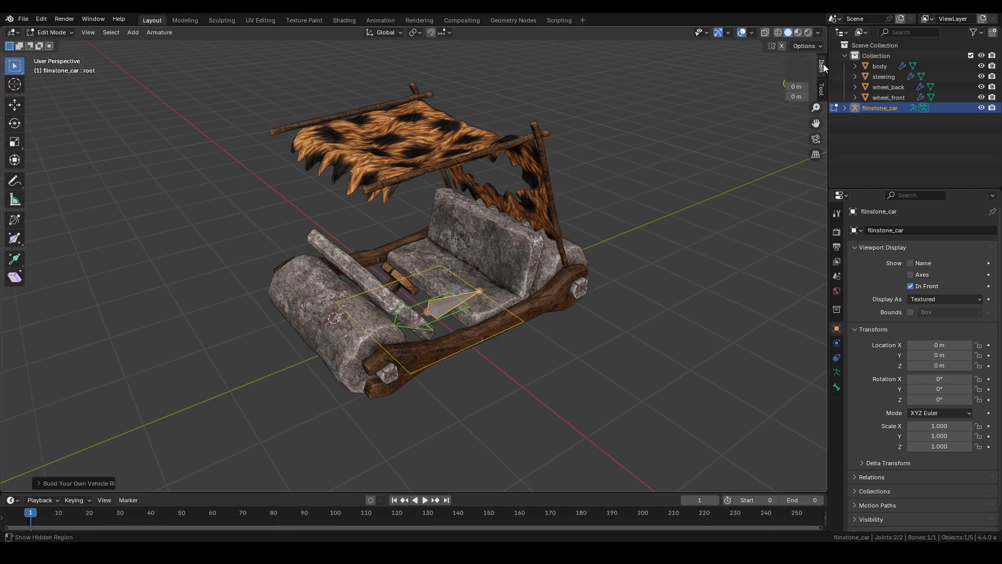
- In the Vehicle Rig Factory tab, set the guide Size X 1.33 and Size Y 2.00
click(823, 66)
click(823, 171)
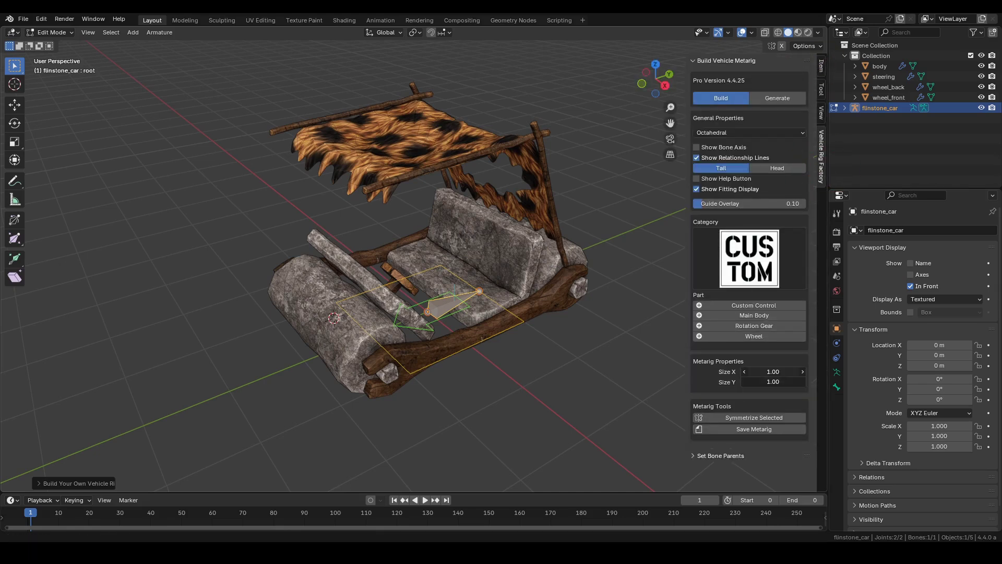
drag(756, 372, 784, 371)
middle_drag(439, 313, 485, 304)
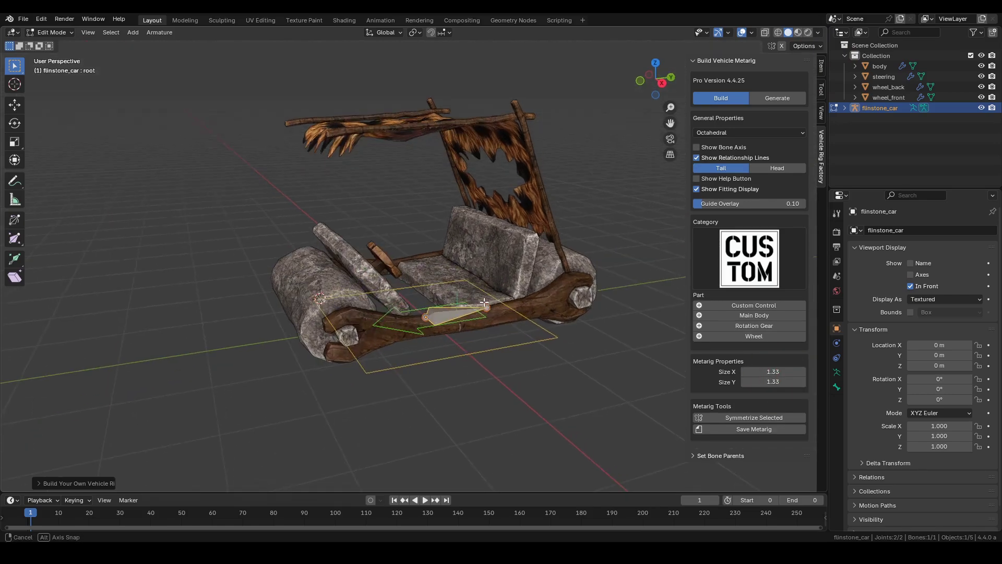
drag(755, 381, 787, 381)
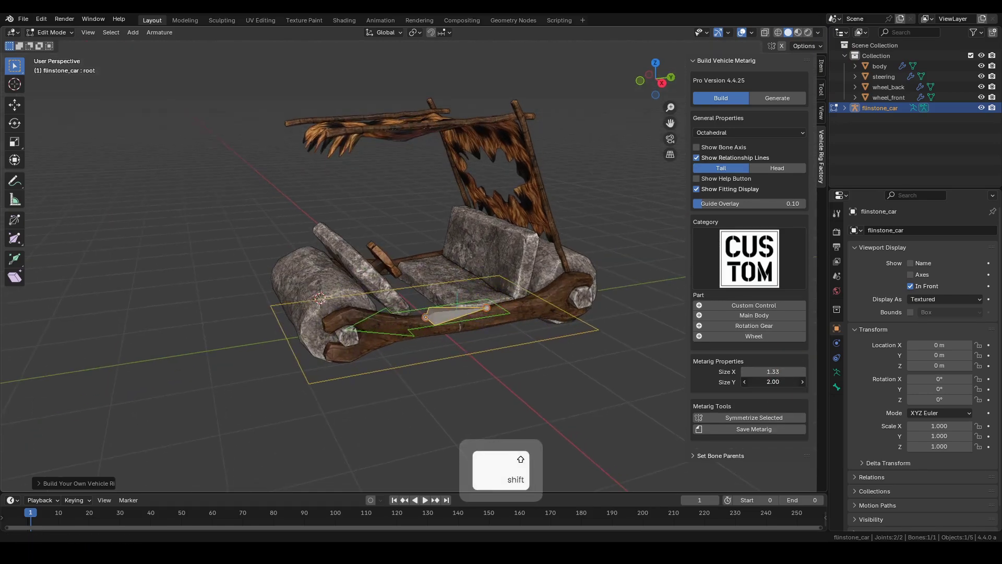
mouse_move(438, 313)
middle_down()
mouse_move(470, 290)
mouse_move(498, 320)
middle_up()
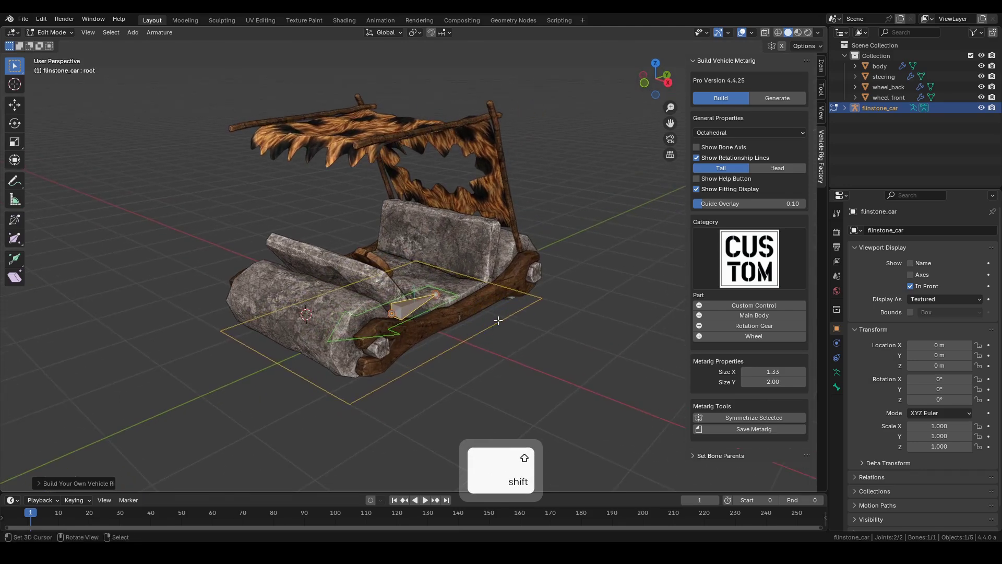
- Add a main body part and raise its bone vertically into place in side view
click(741, 317)
click(743, 347)
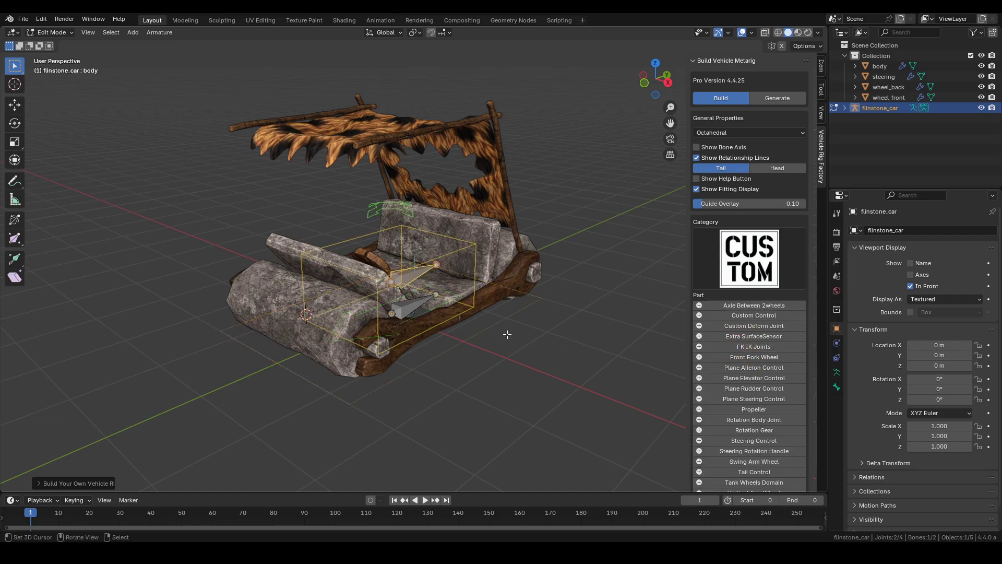
key(KP_3)
key(g)
key(z)
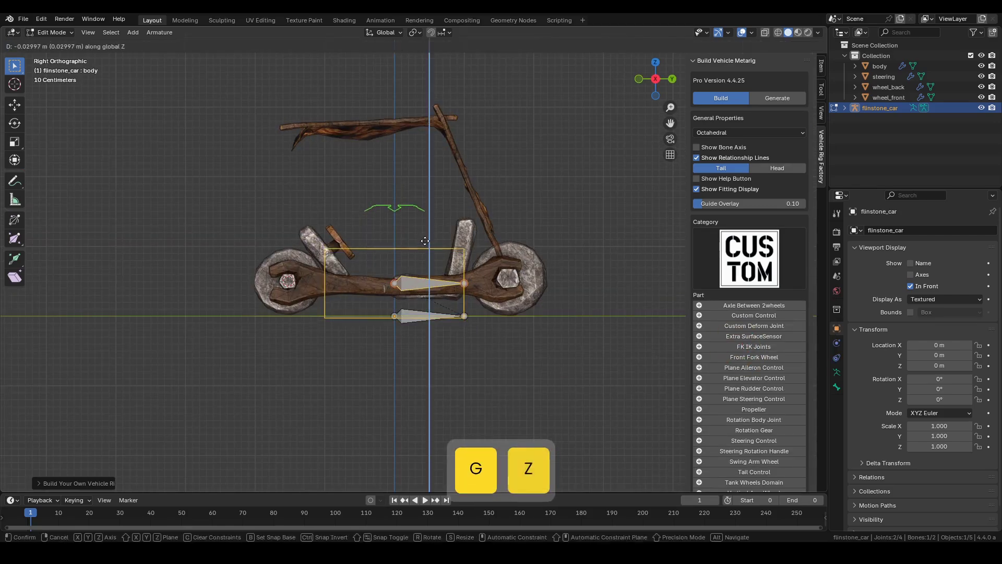
click(424, 240)
scroll(737, 313, down, 5)
scroll(737, 382, down, 5)
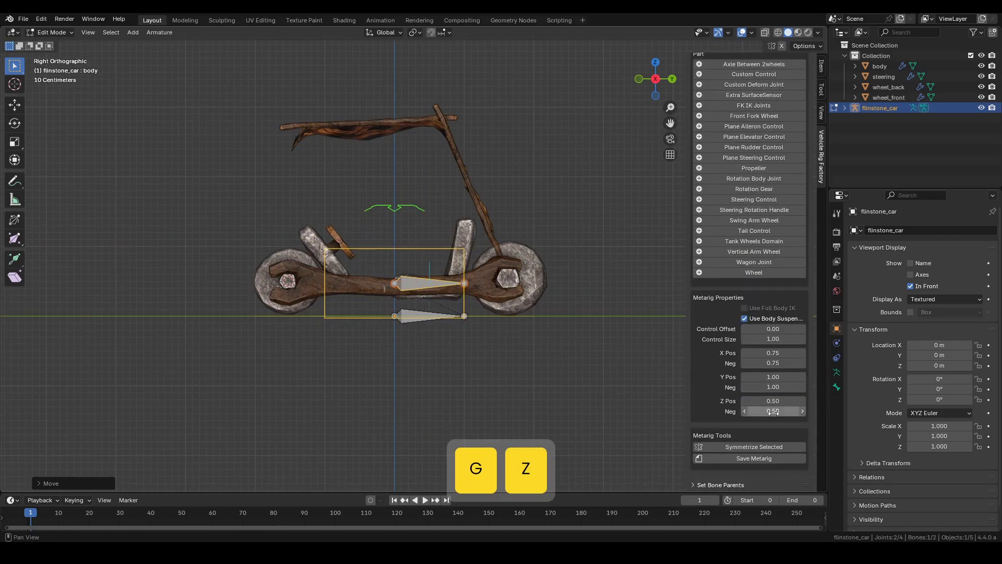
- Set the body box Z negative to 0.43, X extents to 1.20, control offset 0.72
shift+drag(773, 411, 763, 411)
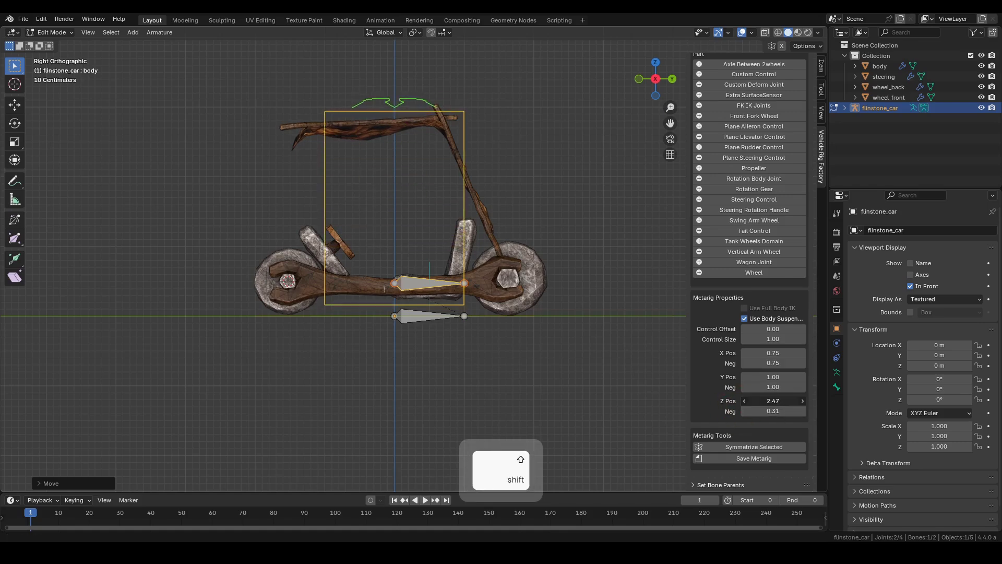
middle_drag(438, 243, 509, 247)
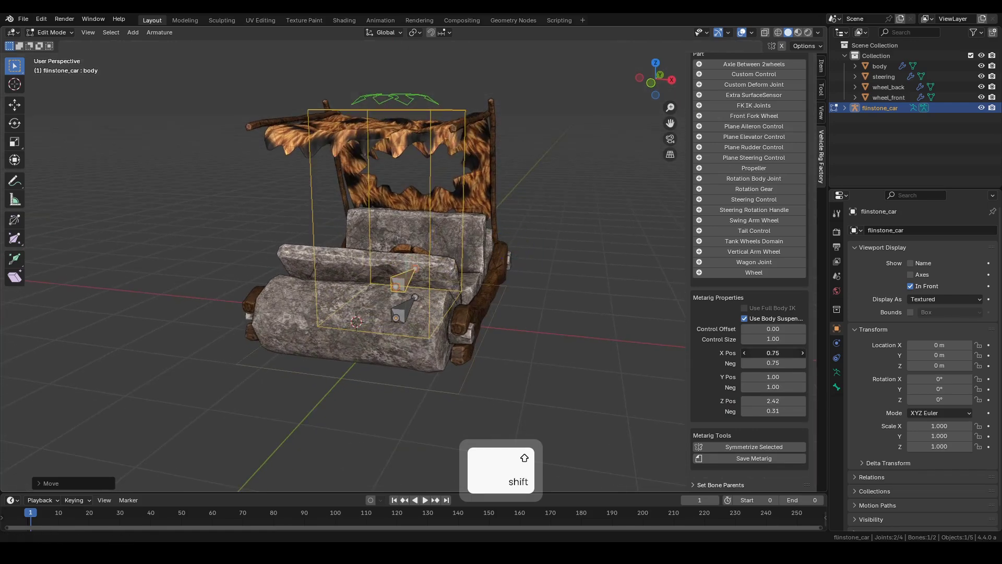
shift+drag(744, 352, 763, 352)
mouse_move(470, 251)
middle_down()
mouse_move(412, 256)
mouse_move(428, 251)
middle_up()
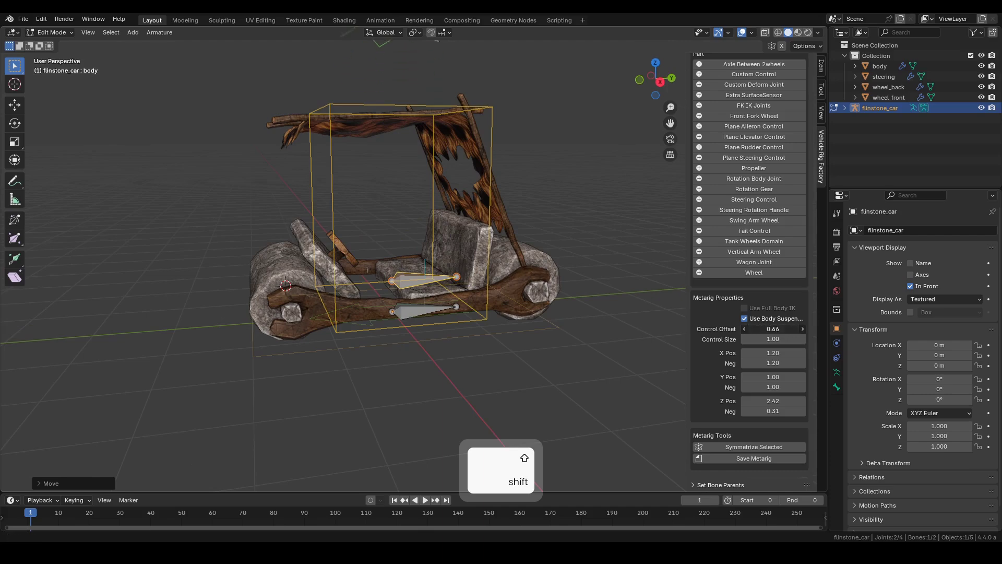
shift+drag(773, 328, 779, 328)
scroll(438, 236, down, 3)
mouse_move(486, 258)
middle_down()
mouse_move(467, 258)
mouse_move(463, 274)
middle_up()
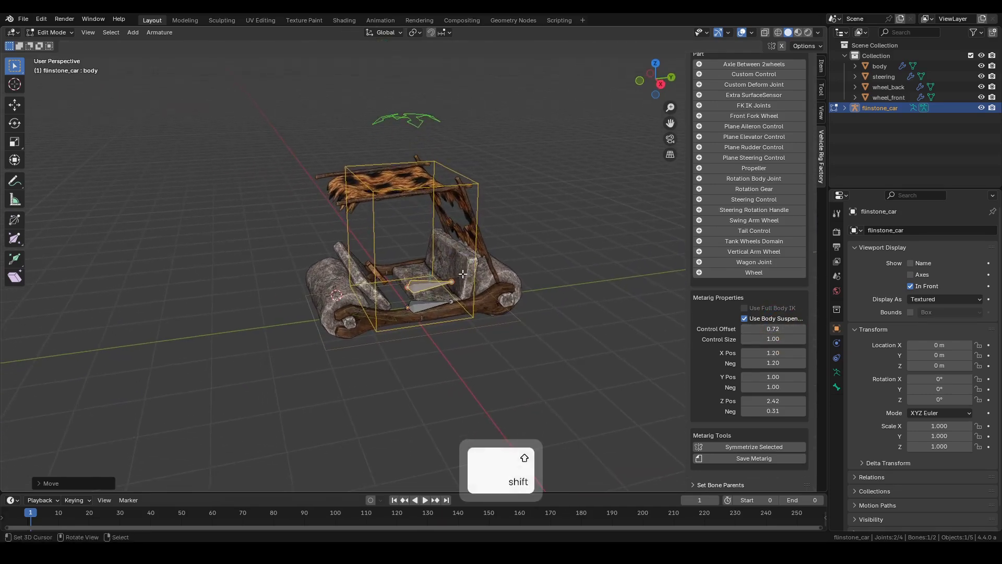
scroll(749, 208, up, 3)
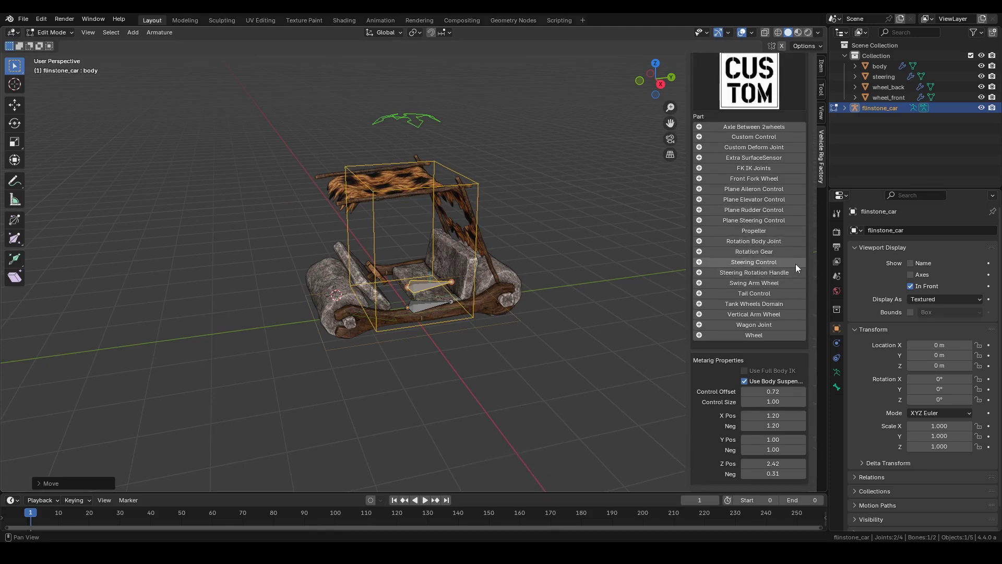
- Add a steering control part and move its bone forward and vertically in front of the car
click(795, 264)
click(775, 298)
key(g)
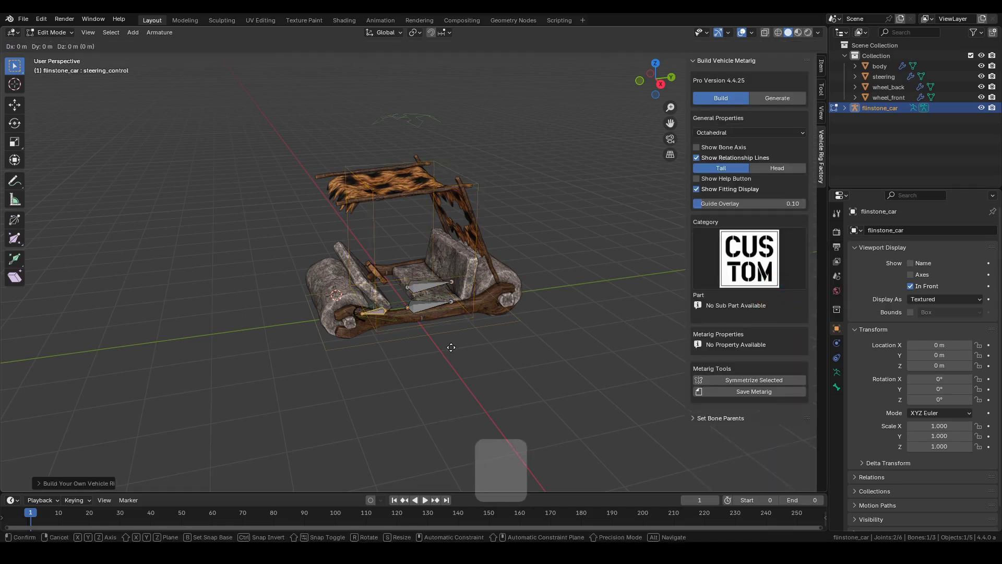
key(y)
click(370, 351)
key(g)
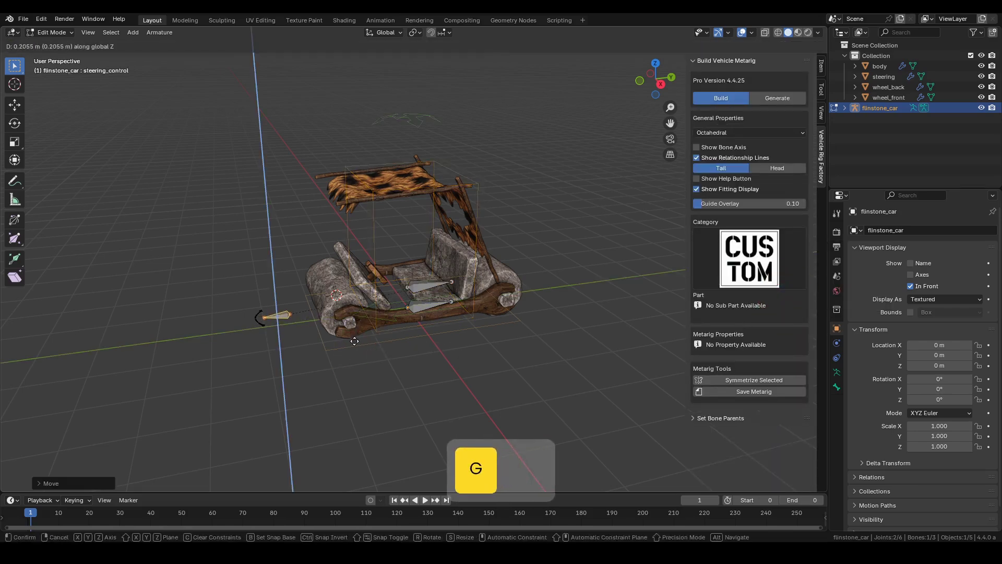
key(z)
- Select the body bone and test-grab it, cancelling the move
mouse_move(356, 341)
middle_down()
mouse_move(370, 279)
mouse_move(392, 290)
middle_up()
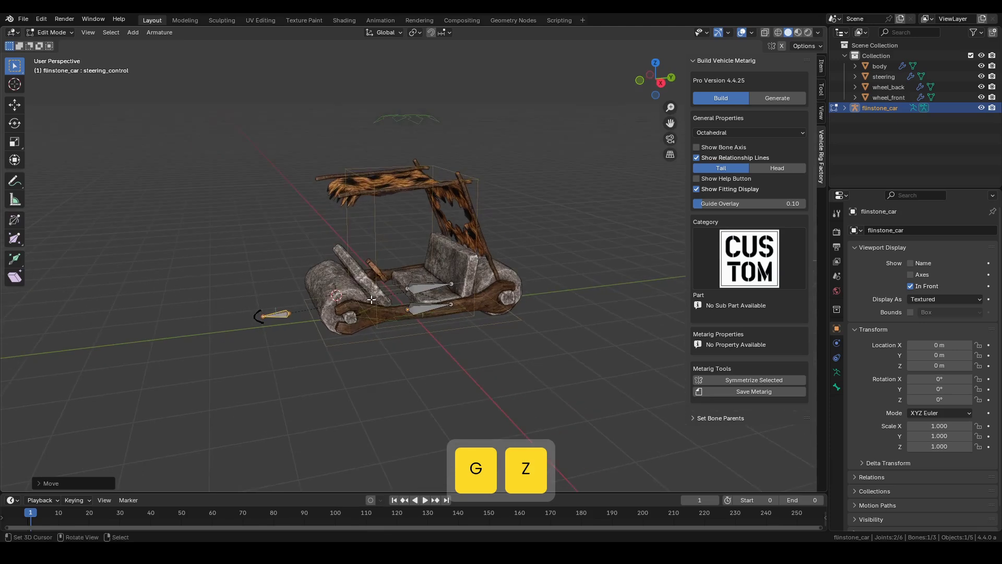
click(413, 293)
key(g)
key(Escape)
scroll(762, 302, down, 2)
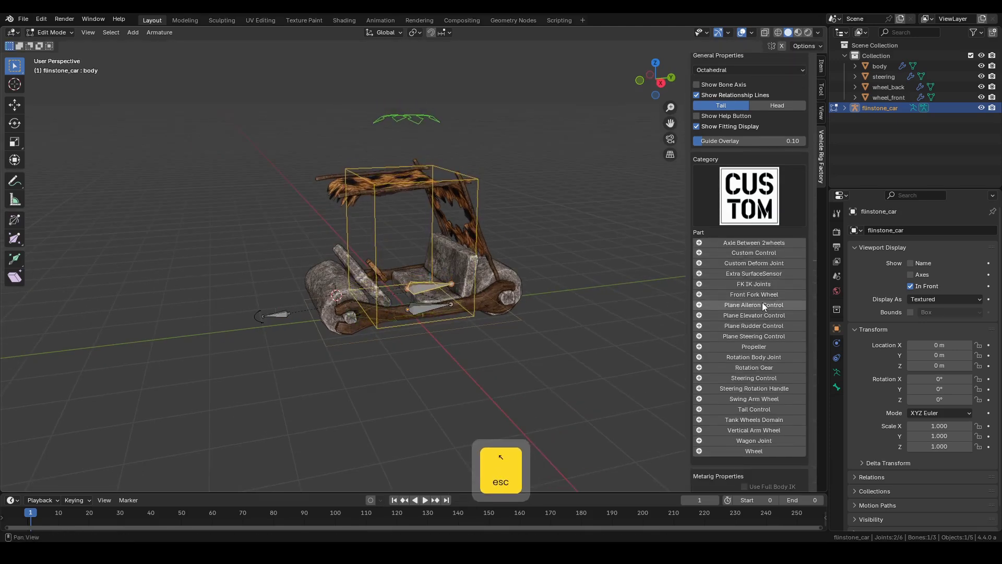
- Add a steering rotation handle part to the metarig
click(777, 391)
drag(791, 379, 572, 237)
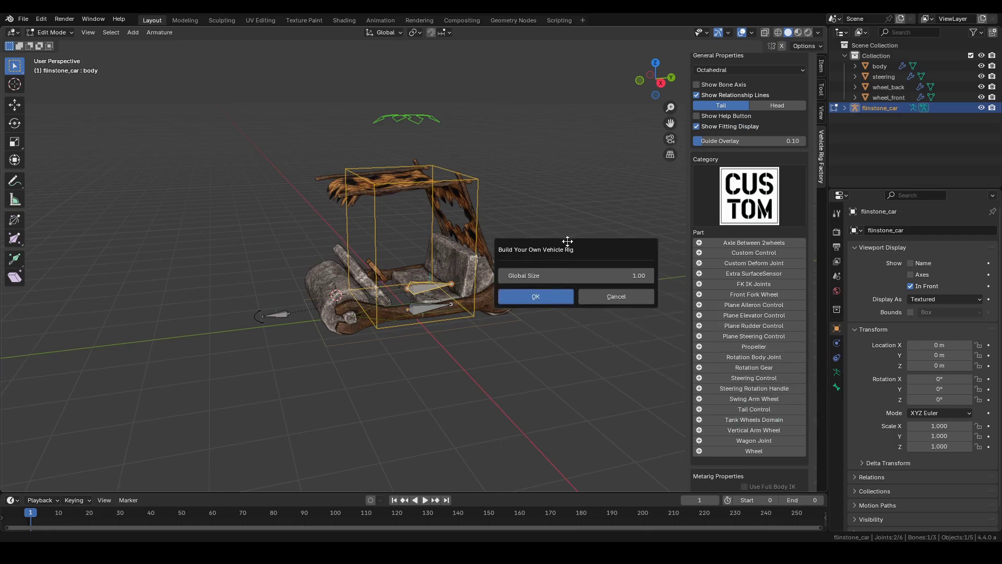
click(522, 285)
key(g)
middle_drag(438, 304, 347, 247)
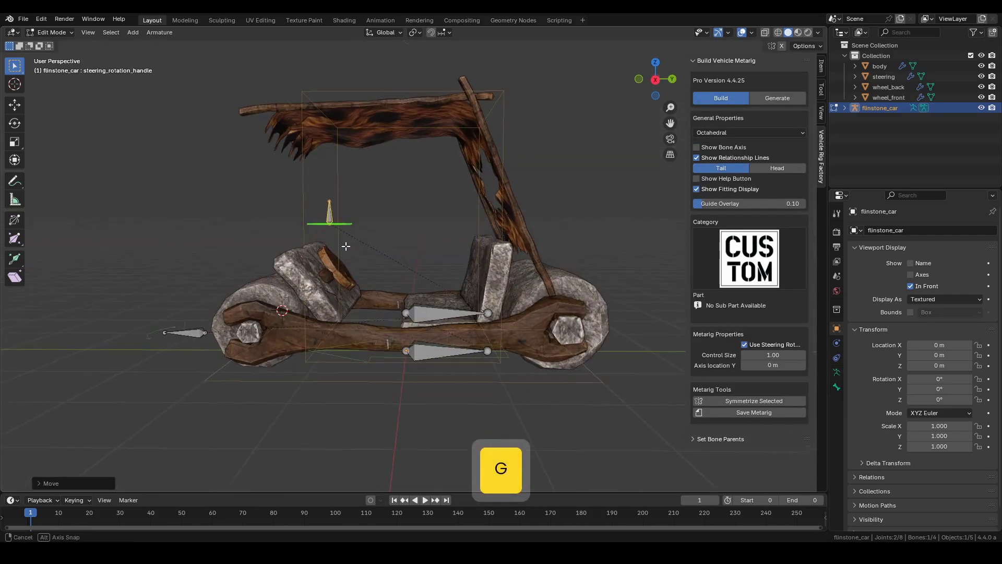
- Snap the handle bone onto the steering wheel using the 3D cursor
key(Tab)
click(337, 257)
key(shift+s)
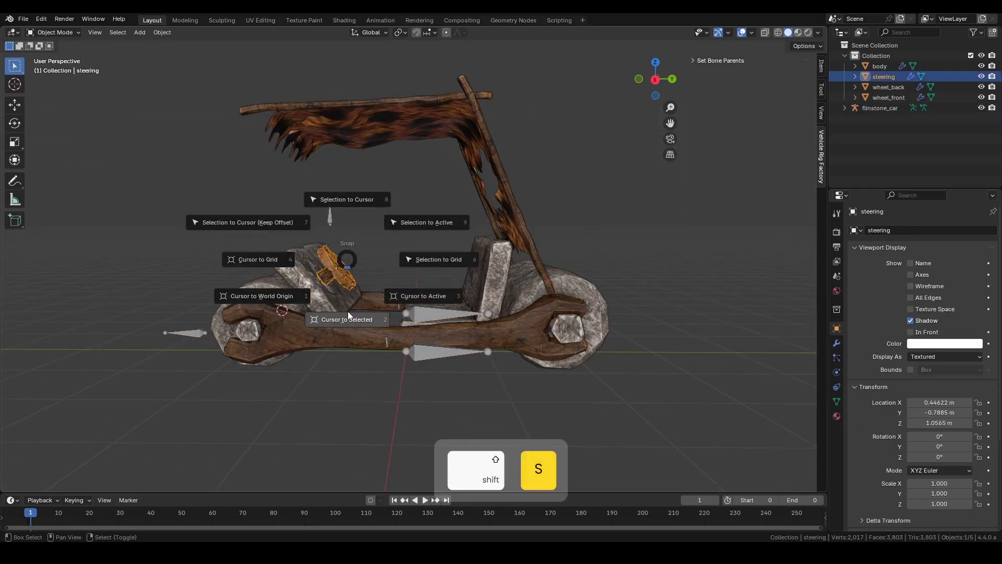
click(348, 319)
click(331, 234)
key(Tab)
key(shift+s)
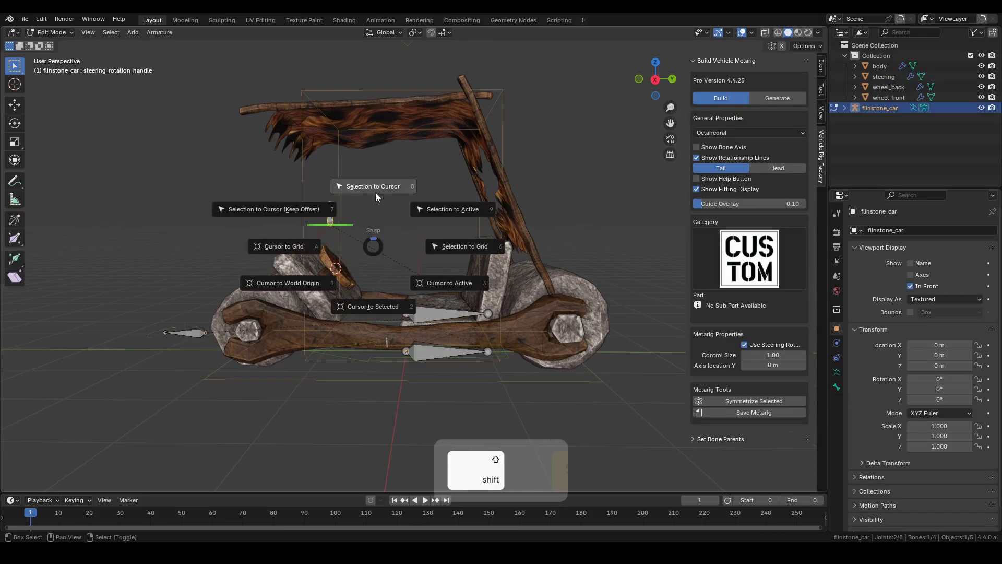
click(375, 193)
- In right side view, tilt the handle bone's tip along the steering column
key(KP_3)
scroll(430, 221, up, 5)
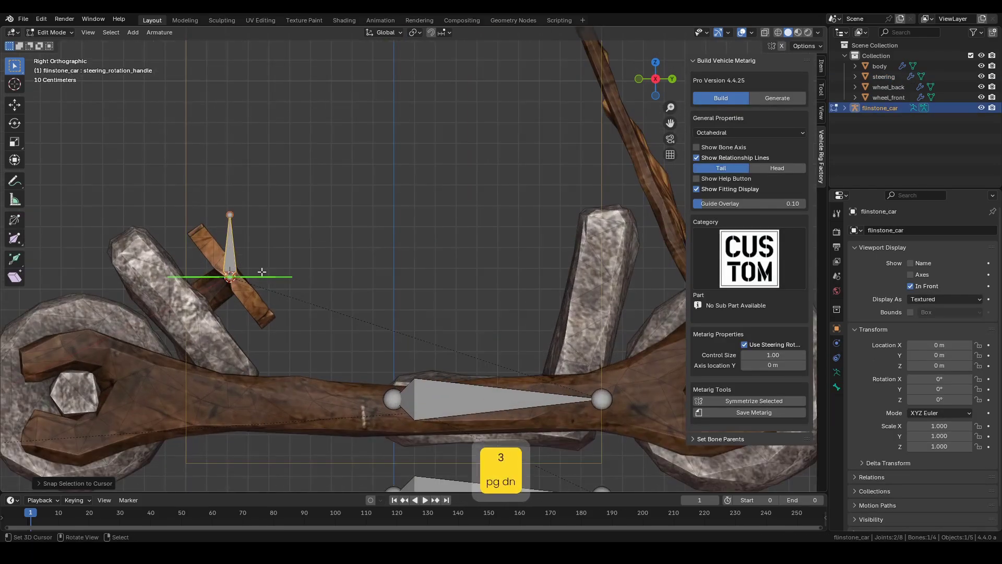
scroll(430, 220, up, 4)
shift+click(394, 162)
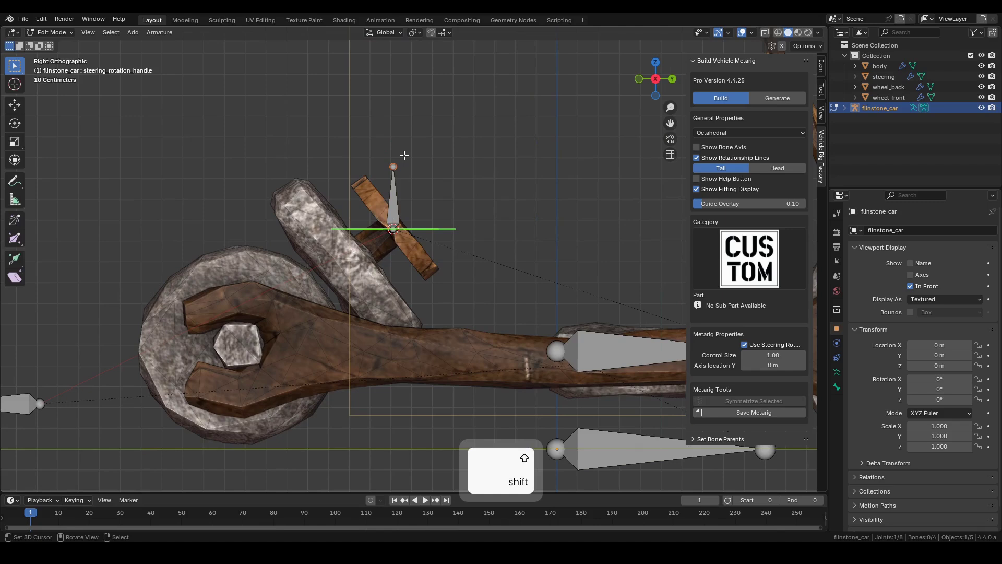
key(g)
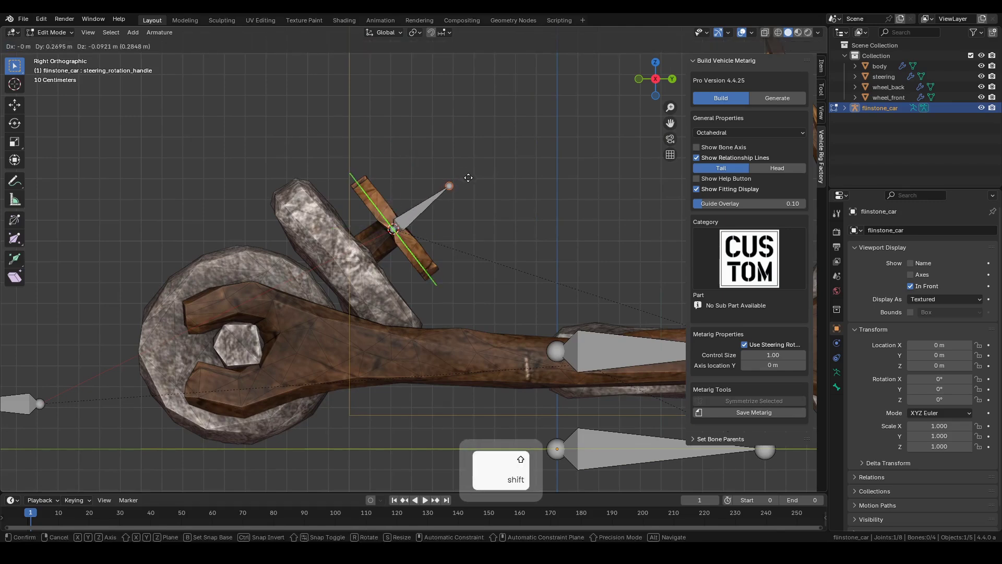
click(468, 179)
mouse_move(469, 179)
middle_down()
mouse_move(385, 208)
mouse_move(392, 236)
mouse_move(485, 231)
middle_up()
click(399, 212)
- Reselect the body bone, then add a Wheel part with Center placement
shift+click(448, 240)
key(g)
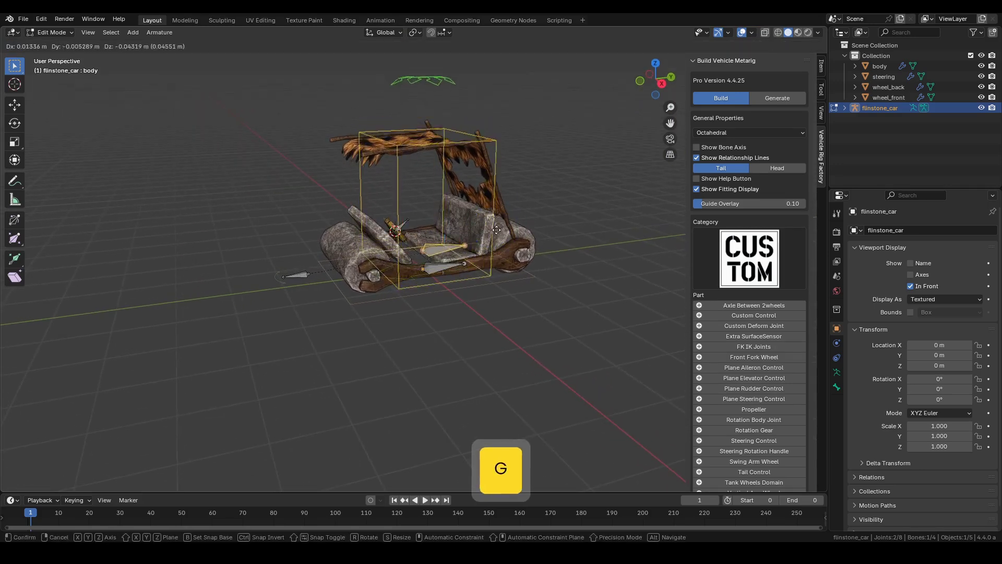
key(Escape)
scroll(784, 298, down, 3)
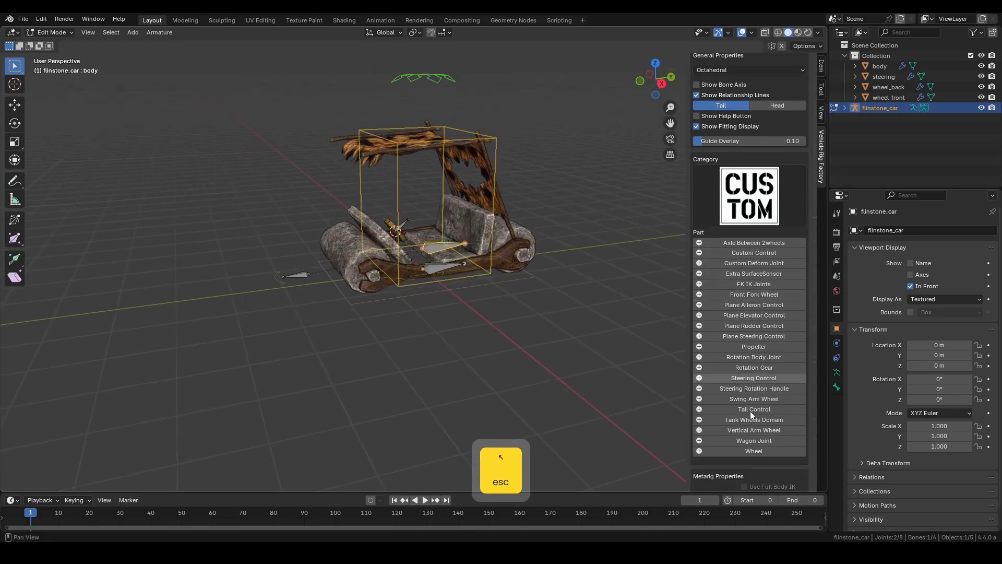
click(744, 486)
drag(760, 432, 605, 254)
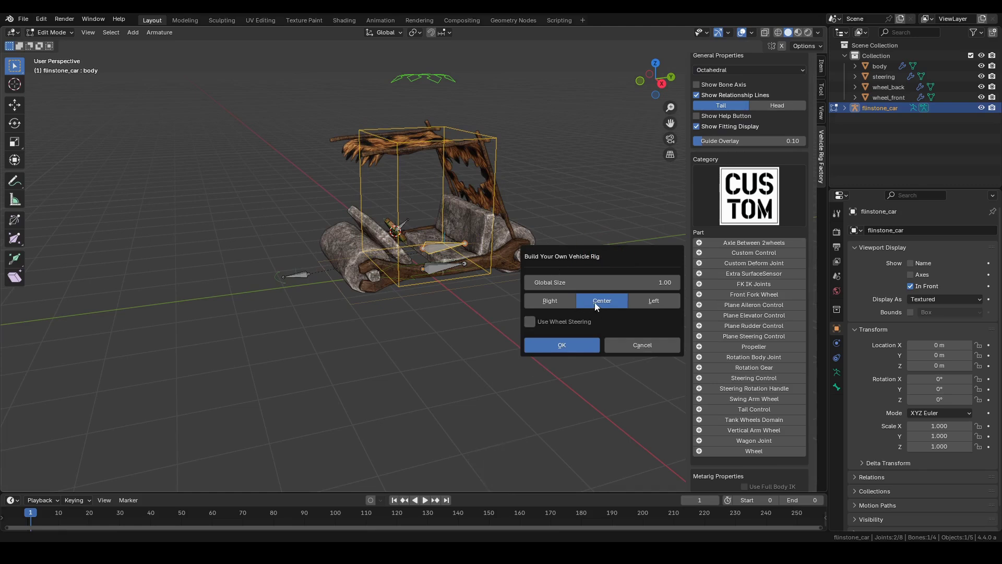
click(568, 346)
- Slide the new wheel bone forward and snap it onto the front wheel via the 3D cursor
key(g)
key(y)
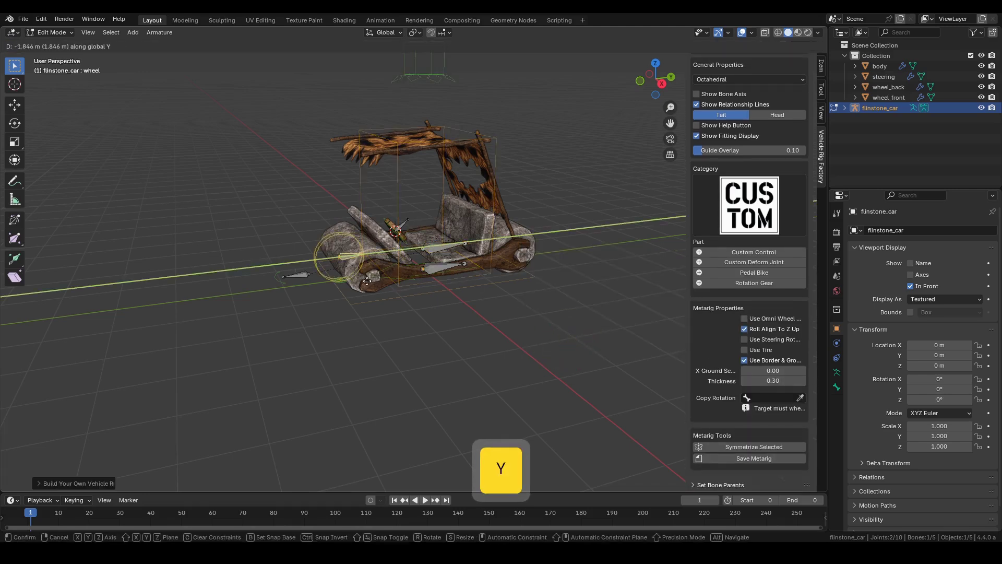
click(298, 266)
key(Tab)
click(342, 245)
key(shift+s)
click(342, 305)
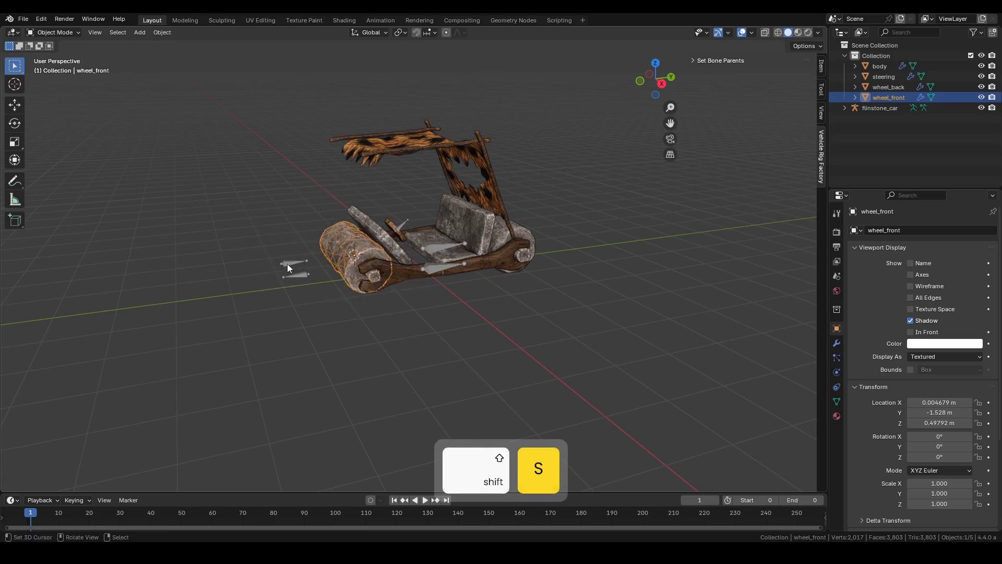
click(287, 264)
key(Tab)
click(356, 255)
key(shift+s)
click(243, 208)
- From the right side view, centre the wheel bone in the front wheel along Y
mouse_move(356, 263)
middle_down()
mouse_move(376, 274)
mouse_move(362, 272)
mouse_move(488, 259)
mouse_move(409, 243)
middle_up()
key(KP_3)
scroll(362, 272, up, 3)
scroll(363, 272, up, 2)
scroll(391, 266, down, 4)
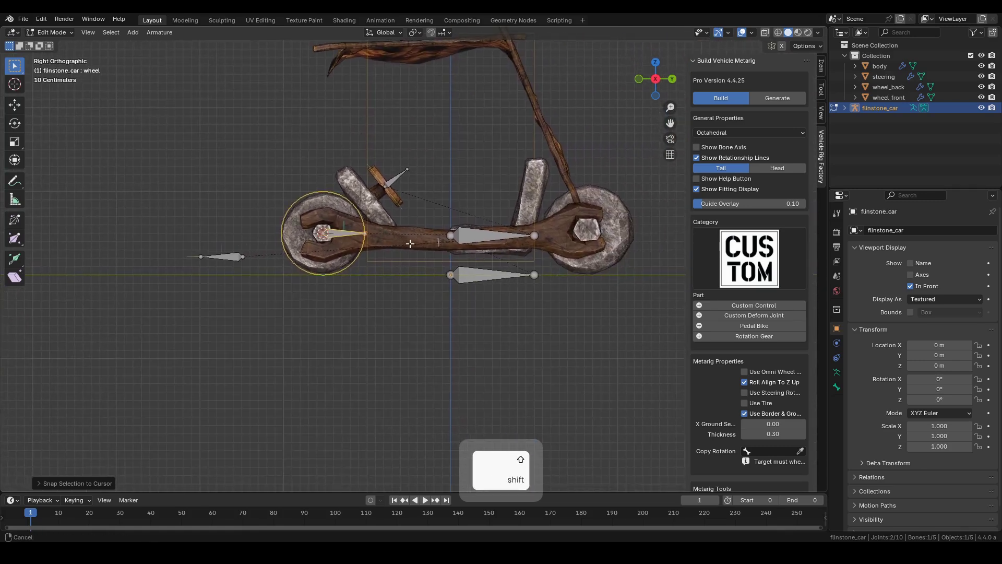
scroll(409, 243, up, 2)
scroll(409, 243, up, 1)
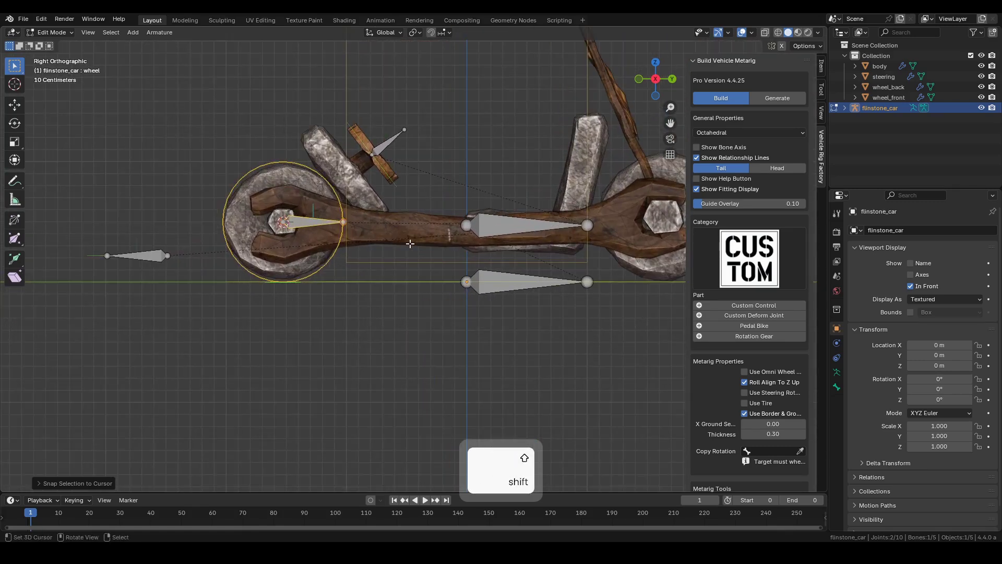
shift+middle_drag(380, 243, 435, 240)
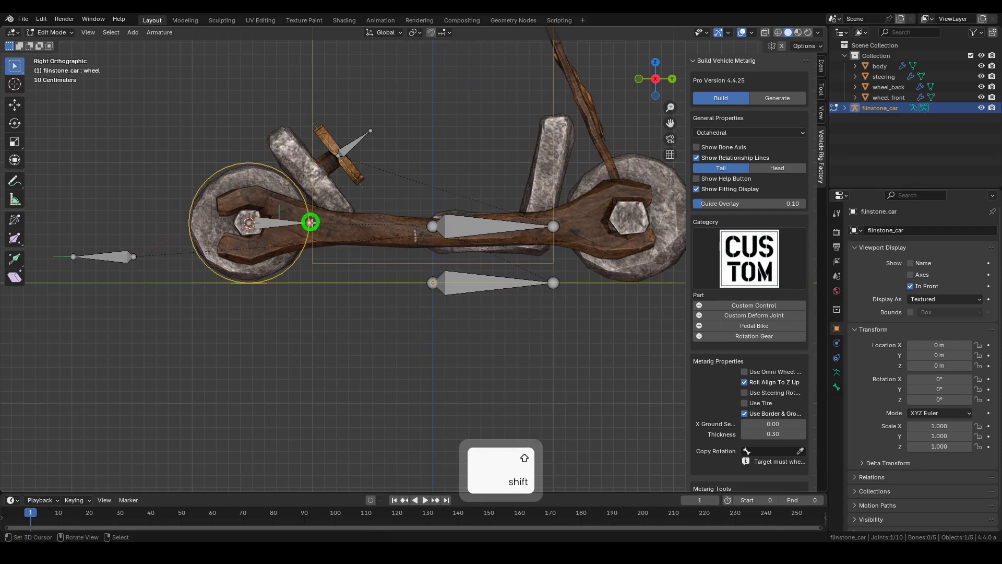
shift+middle_drag(312, 223, 438, 223)
scroll(439, 222, up, 2)
key(g)
key(y)
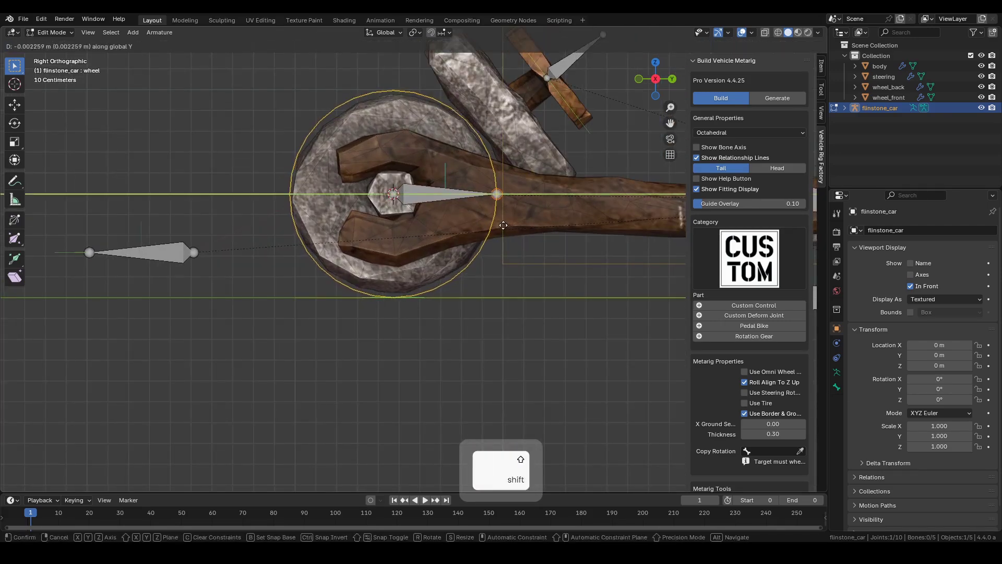
click(477, 223)
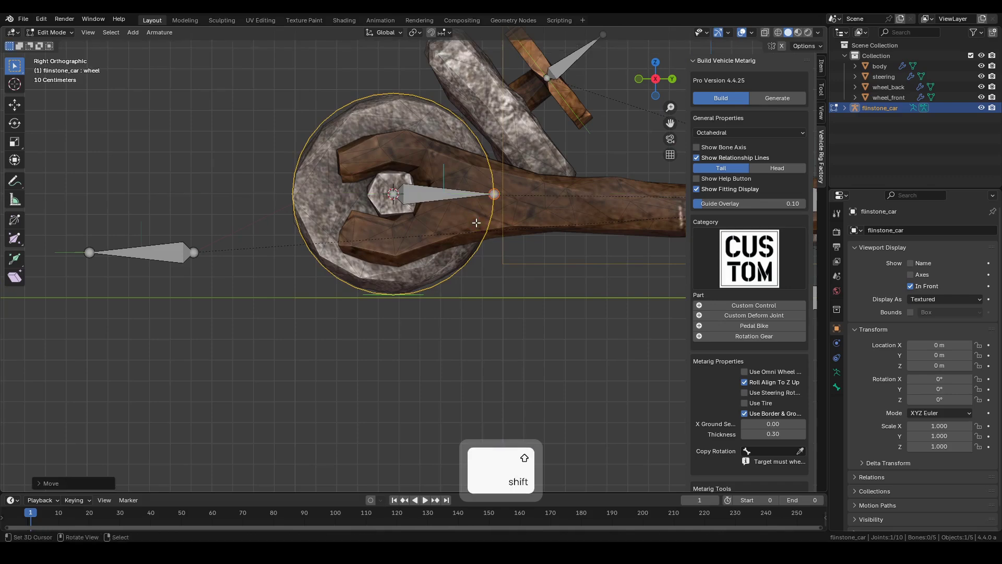
middle_drag(470, 226, 534, 271)
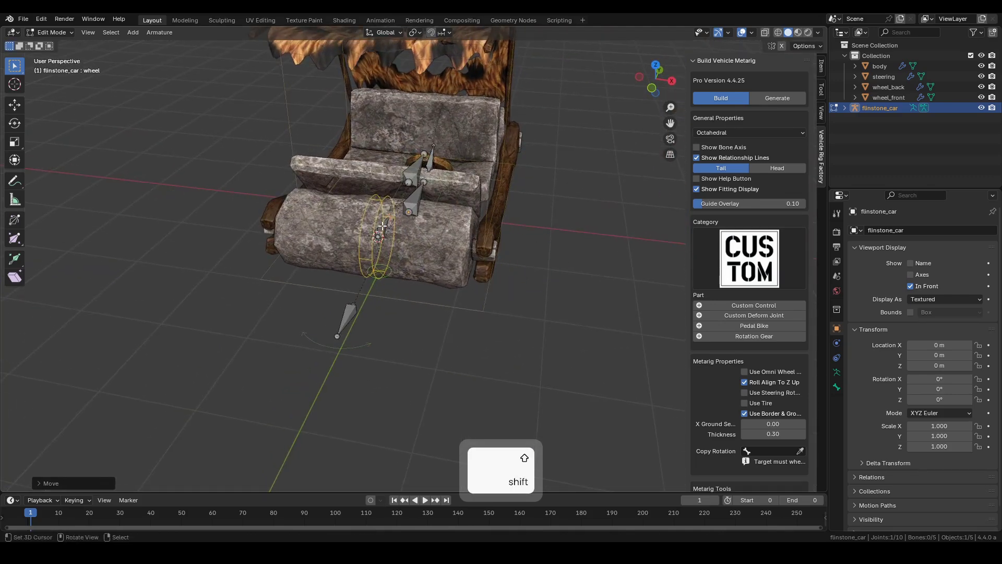
scroll(814, 370, down, 3)
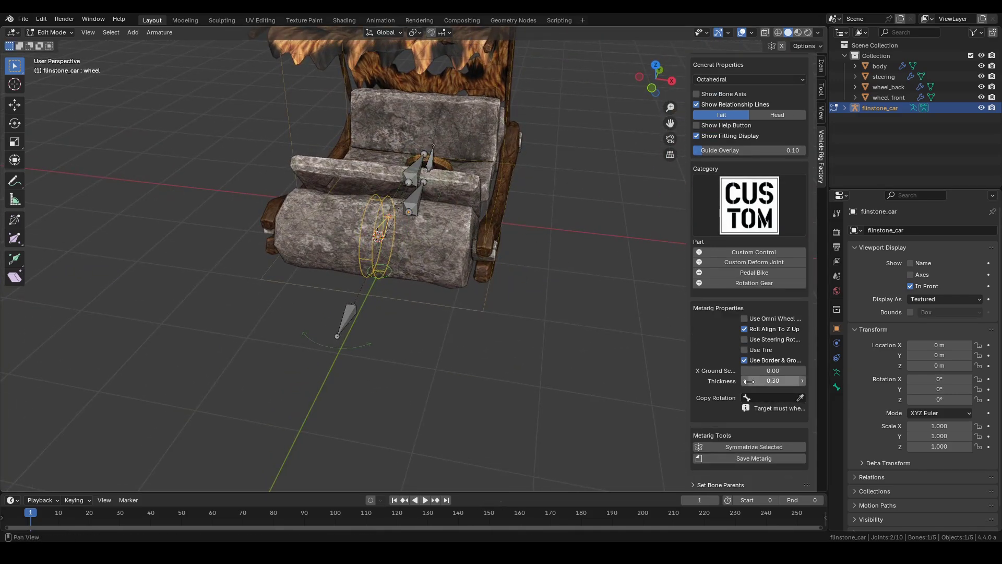
- Widen the front wheel bone's Thickness to about 4.37
shift+drag(749, 381, 791, 380)
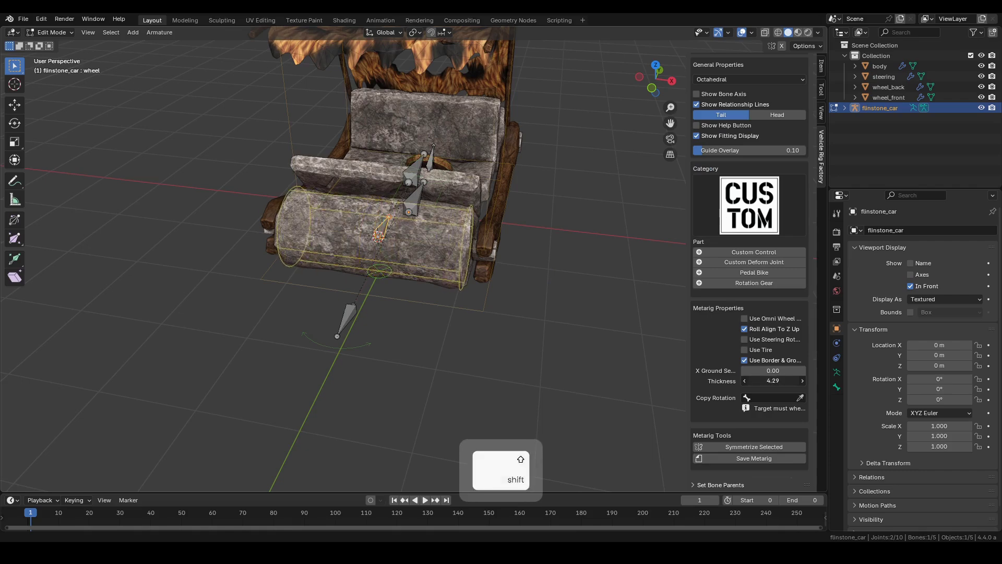
mouse_move(391, 234)
middle_down()
mouse_move(446, 166)
mouse_move(360, 210)
mouse_move(335, 204)
middle_up()
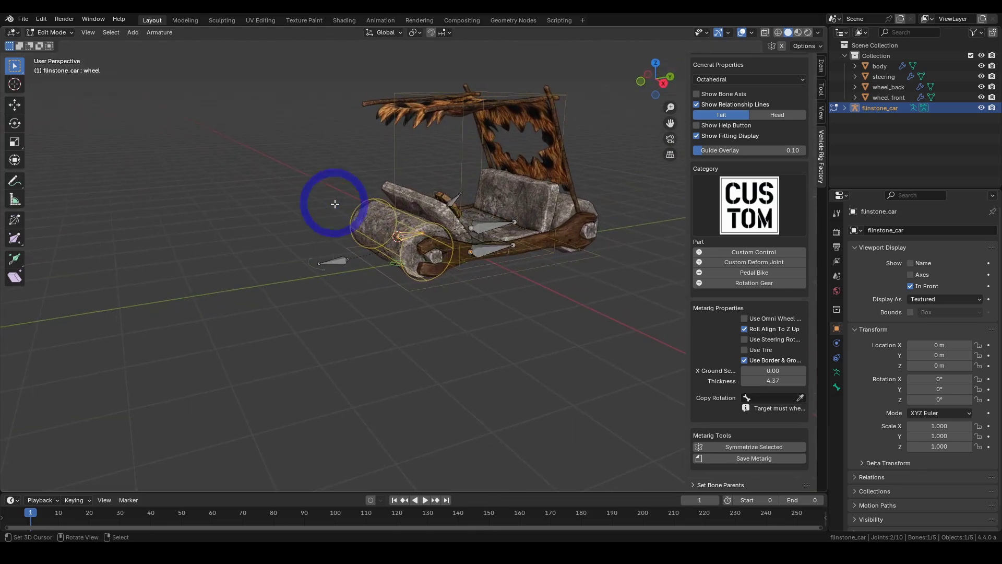
shift+middle_drag(335, 205, 402, 262)
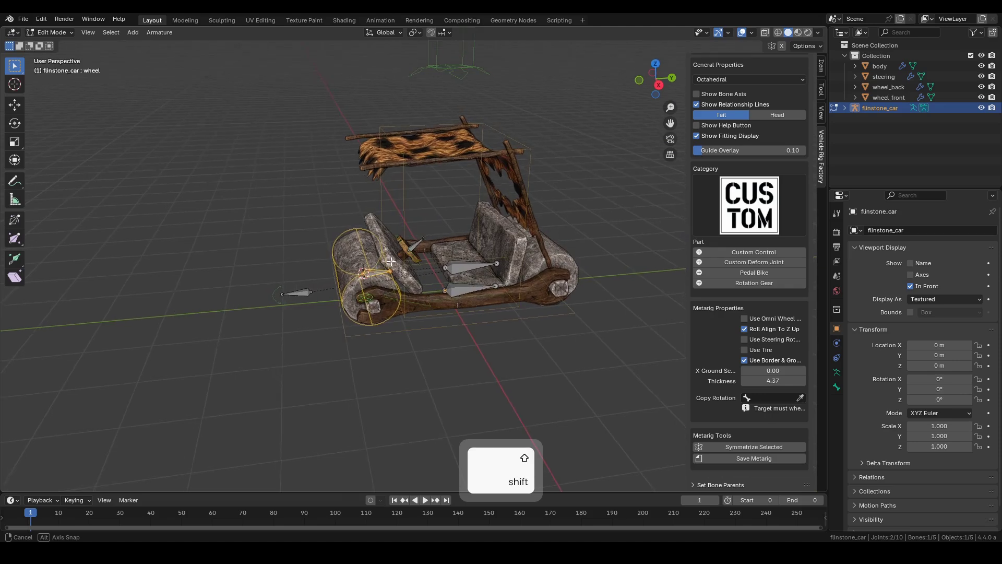
- Reselect the body bone, then add a second Wheel part to the rig
shift+click(467, 269)
key(g)
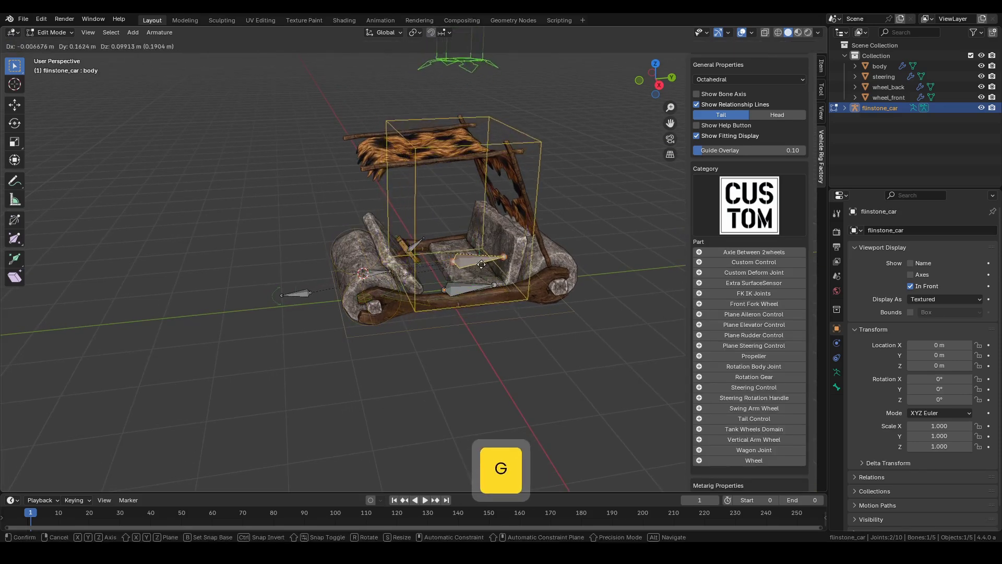
key(Escape)
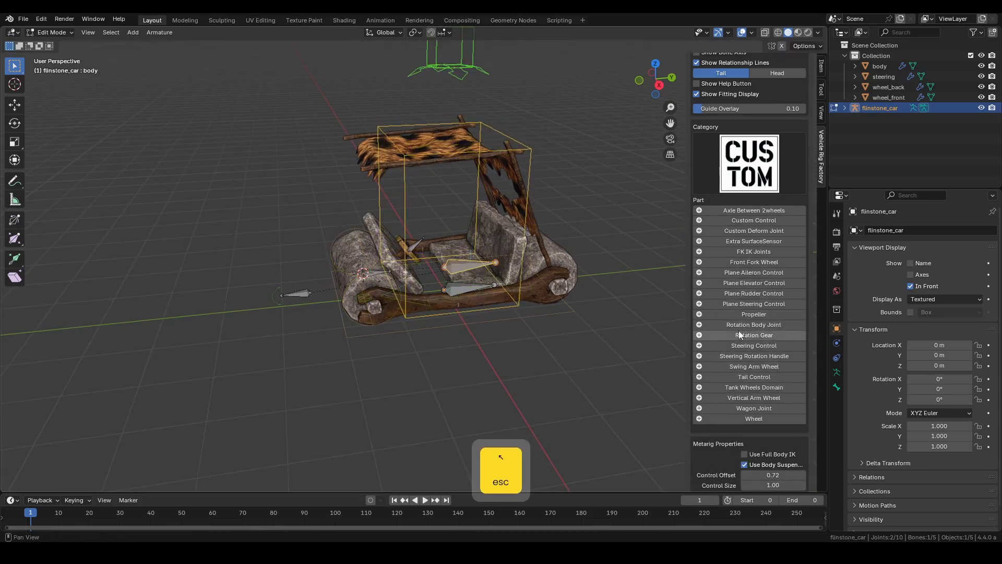
click(790, 420)
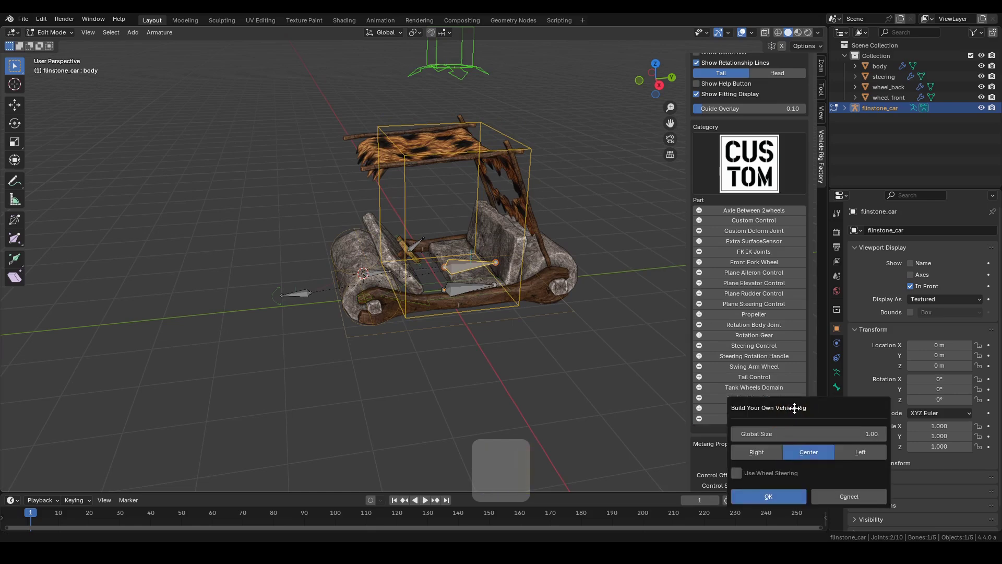
drag(799, 411, 594, 226)
click(585, 305)
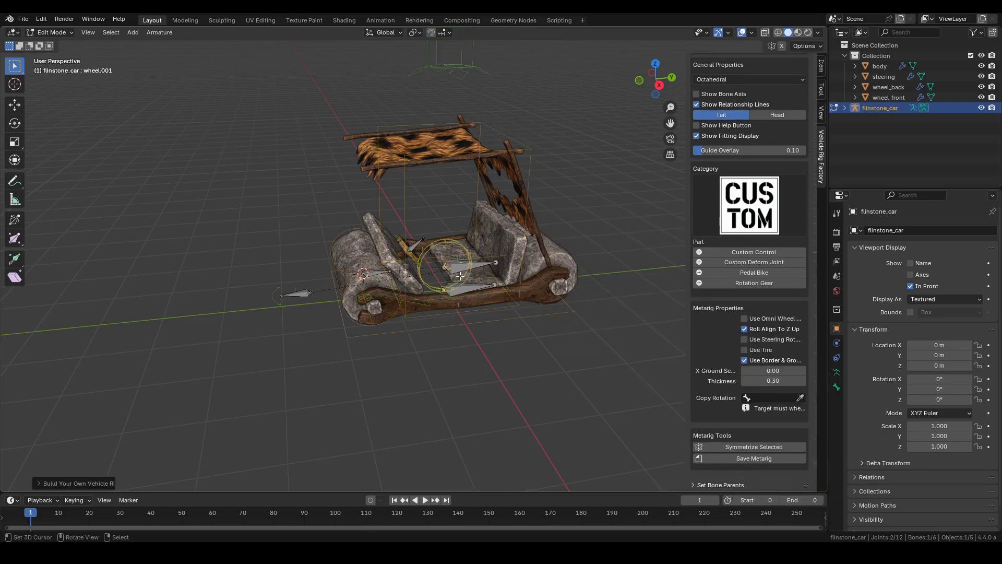
- Snap the new wheel bone onto the wheel_back mesh centre via the 3D cursor
key(g)
key(y)
click(596, 259)
key(Tab)
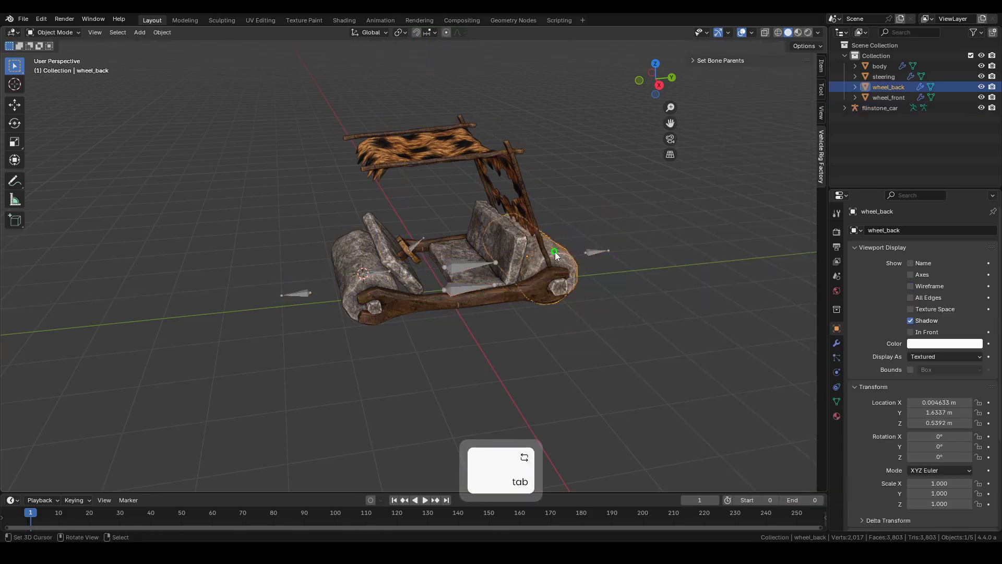
click(572, 267)
key(shift+s)
click(571, 327)
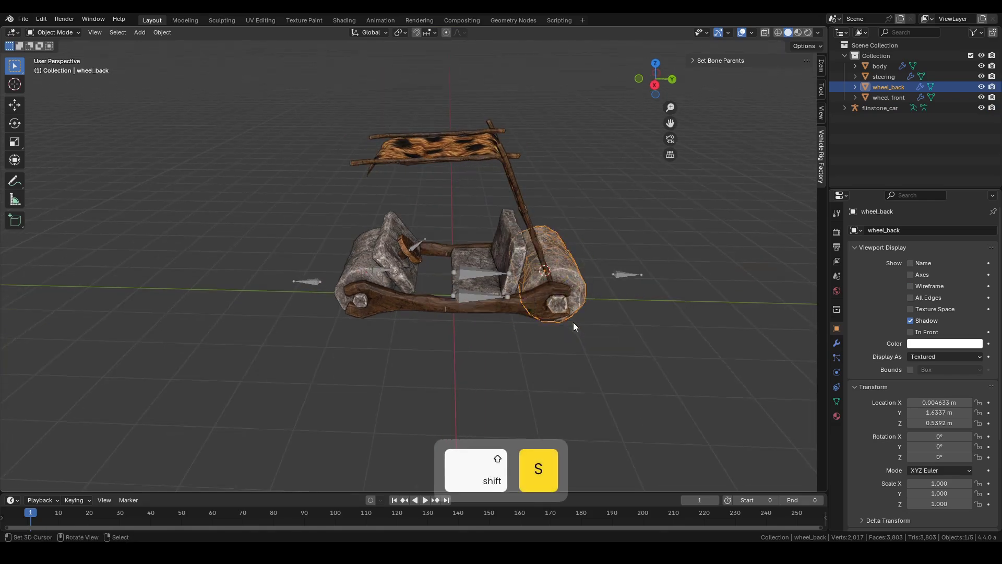
click(625, 280)
key(Tab)
key(shift+s)
click(624, 228)
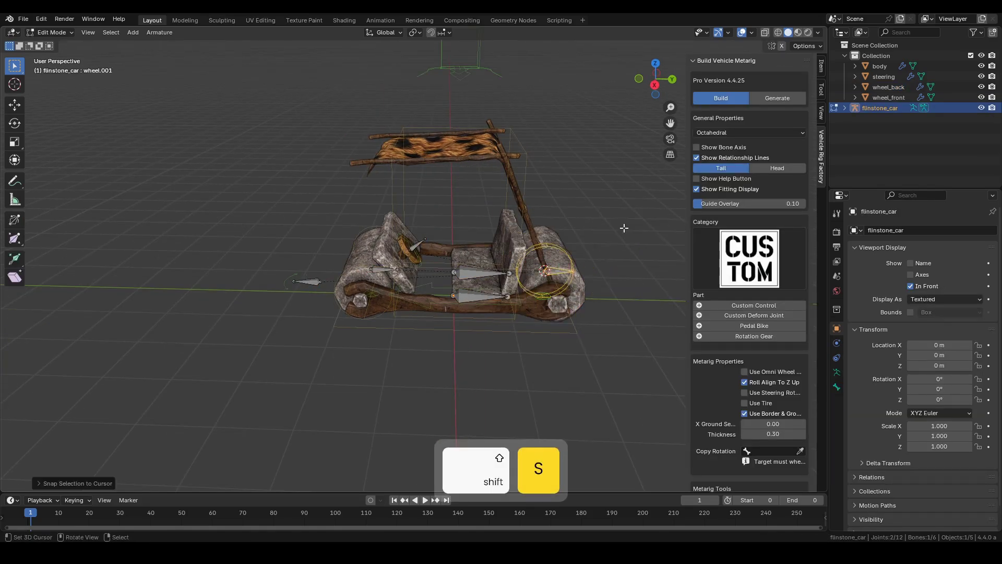
- Move the bone tip to the rear wheel's edge and set its Thickness to 4.11
key(KP_3)
scroll(421, 272, up, 4)
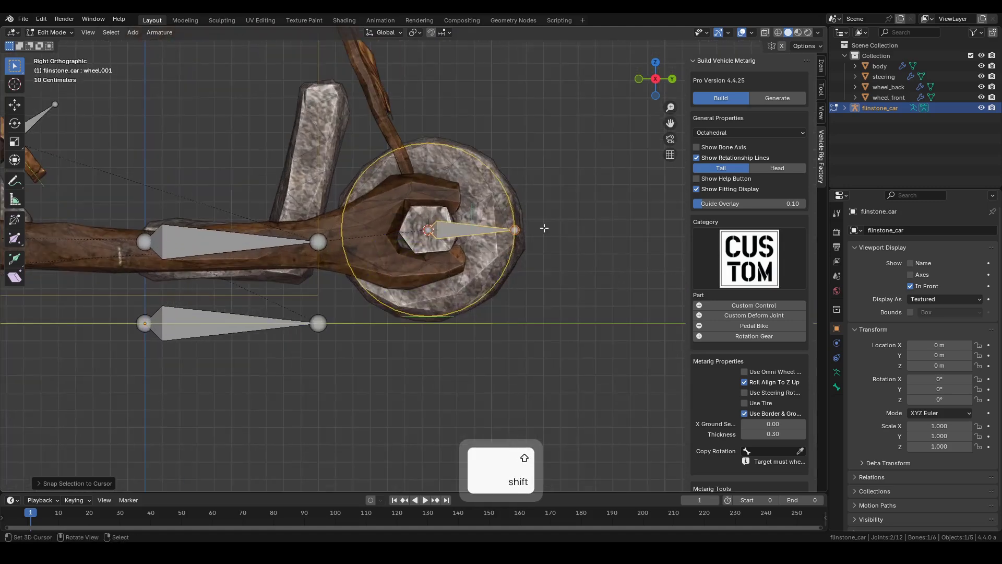
key(g)
key(y)
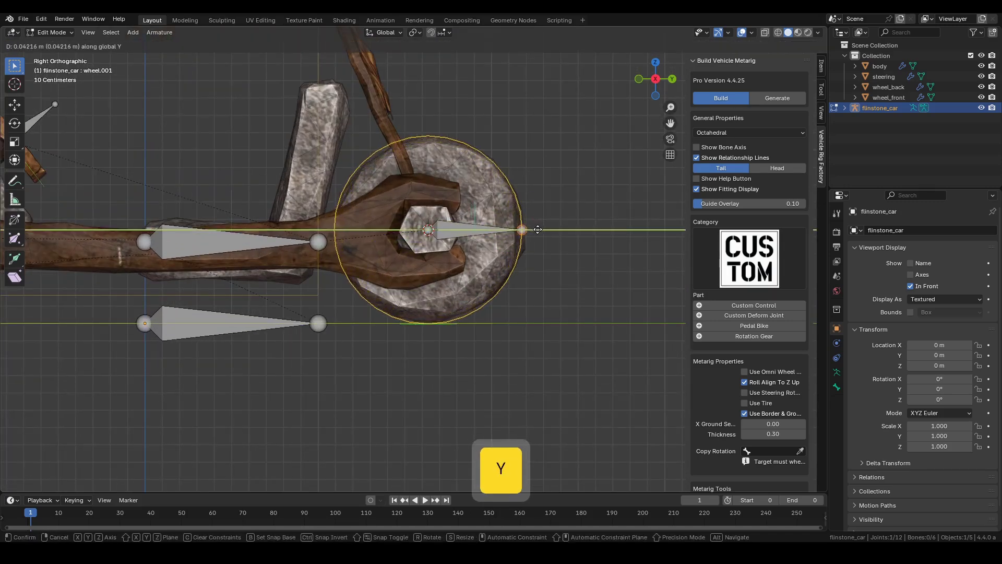
click(538, 230)
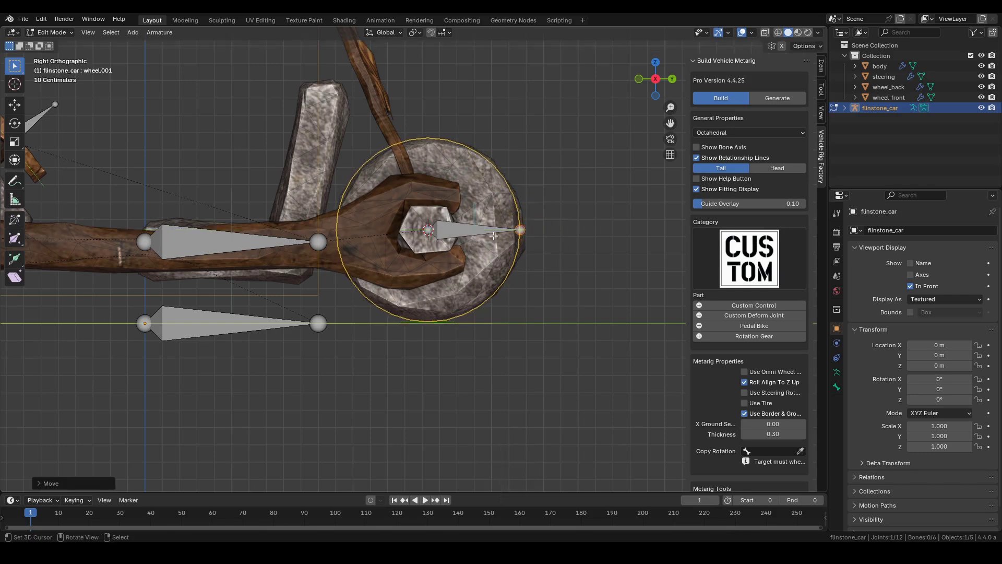
mouse_move(494, 236)
middle_down()
mouse_move(439, 274)
mouse_move(407, 282)
middle_up()
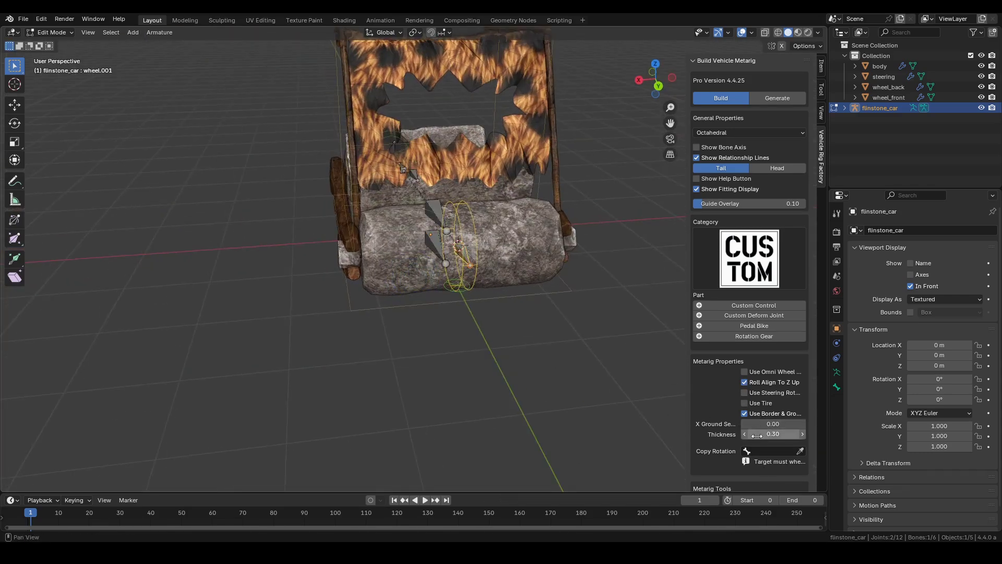
shift+drag(754, 434, 803, 434)
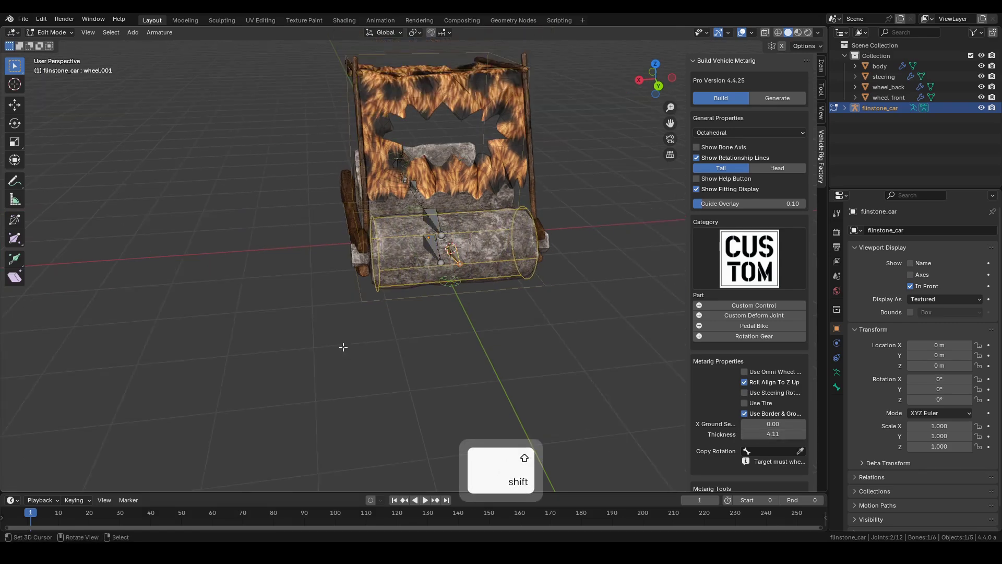
middle_drag(438, 274, 335, 276)
- Rename the front wheel bone to wheel_front
key(Escape)
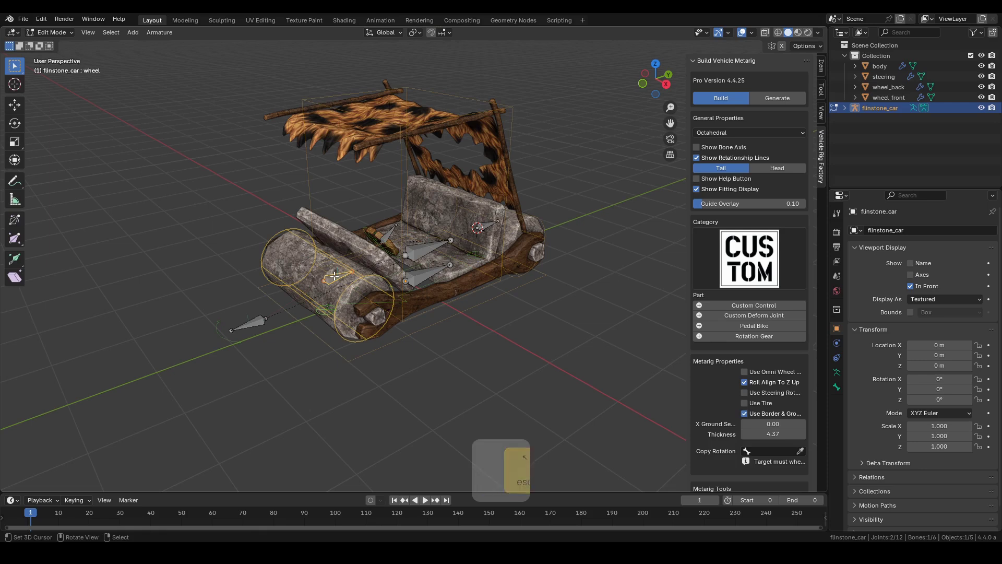
key(Escape)
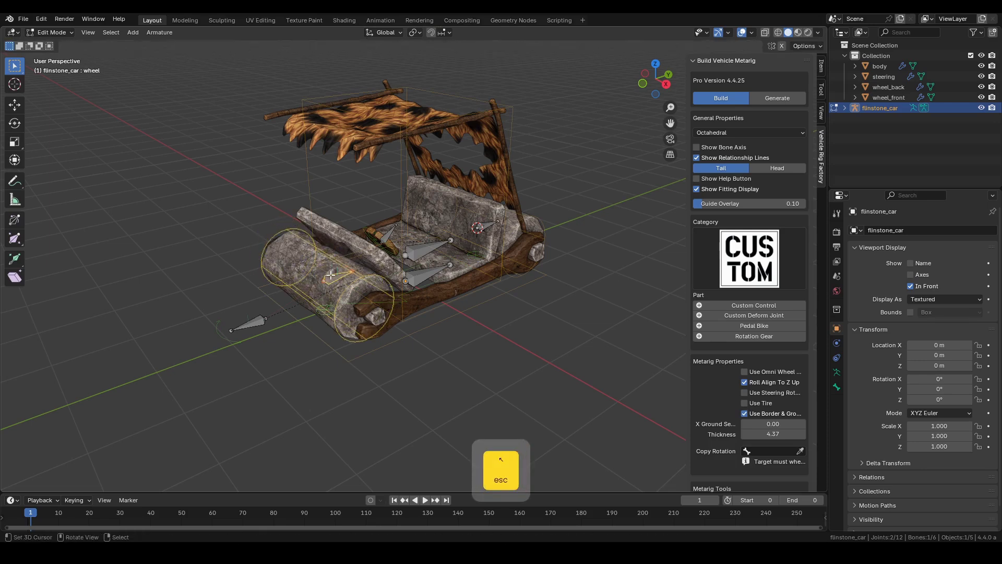
key(F2)
text(wheel)
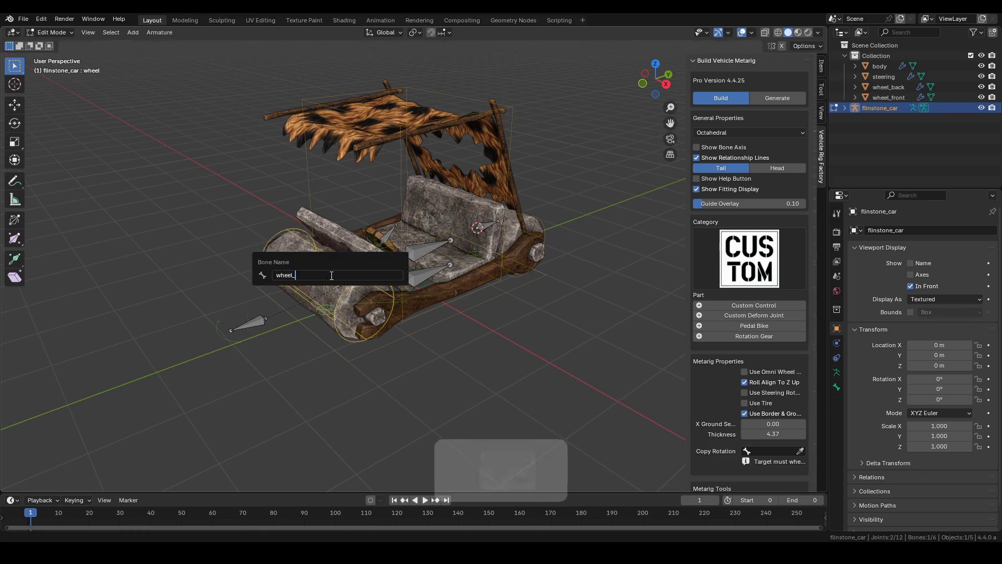
text(_f)
key(BackSpace)
text(ront)
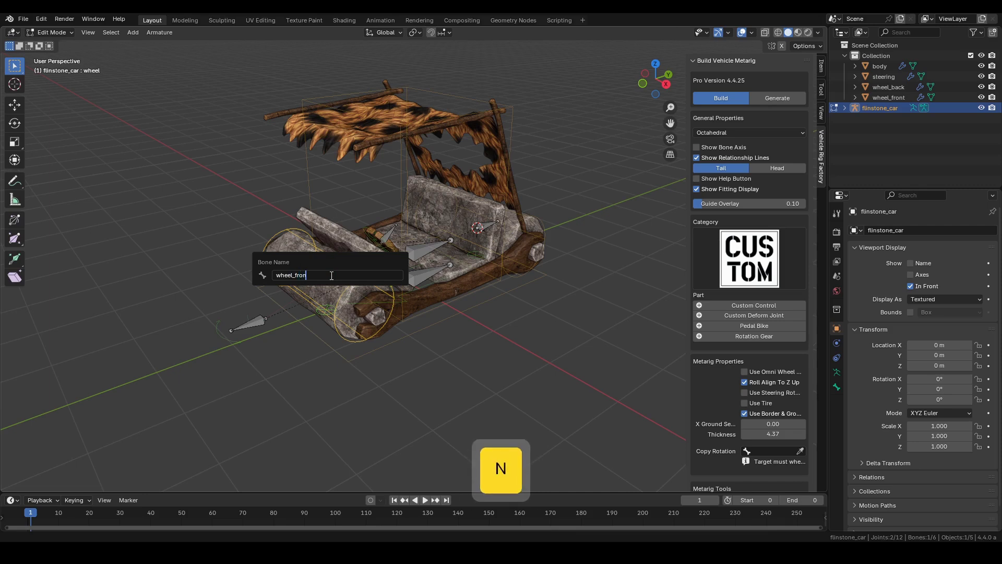
key(Return)
- Rename the rear wheel bone wheel.001 to wheel_back
click(482, 227)
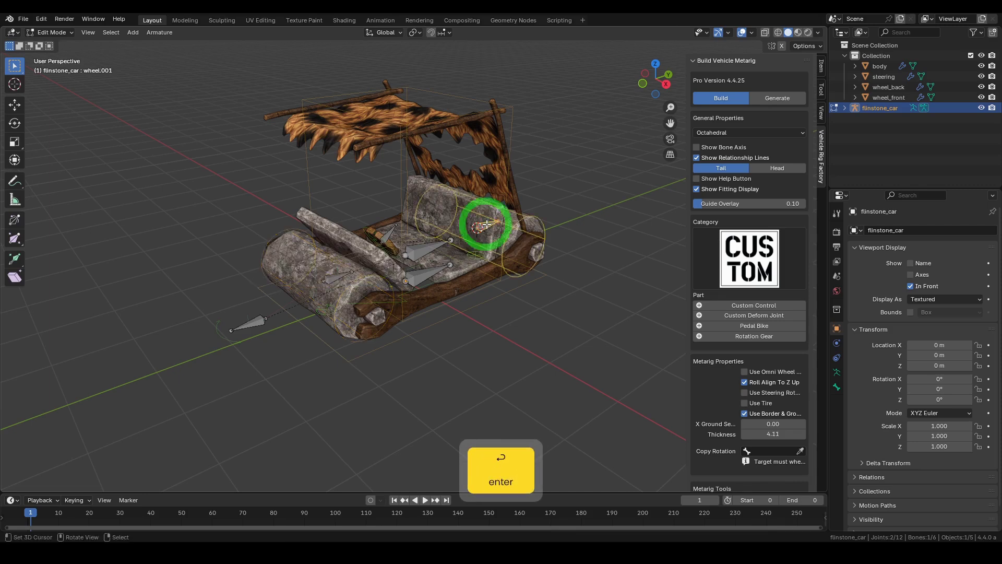
key(g)
key(Escape)
key(F2)
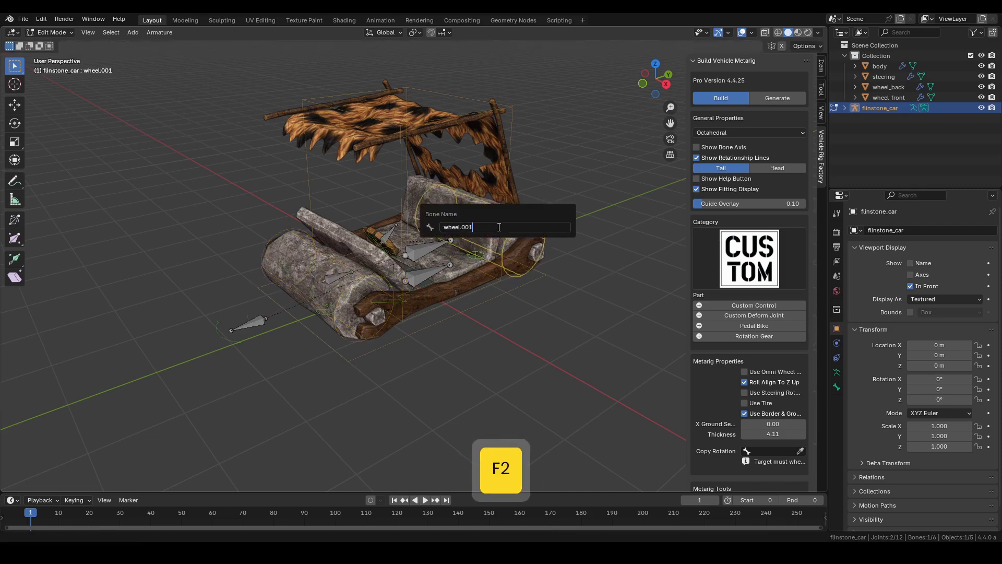
key(BackSpace)
key(BackSpace)
key(BackSpace)
text(_back)
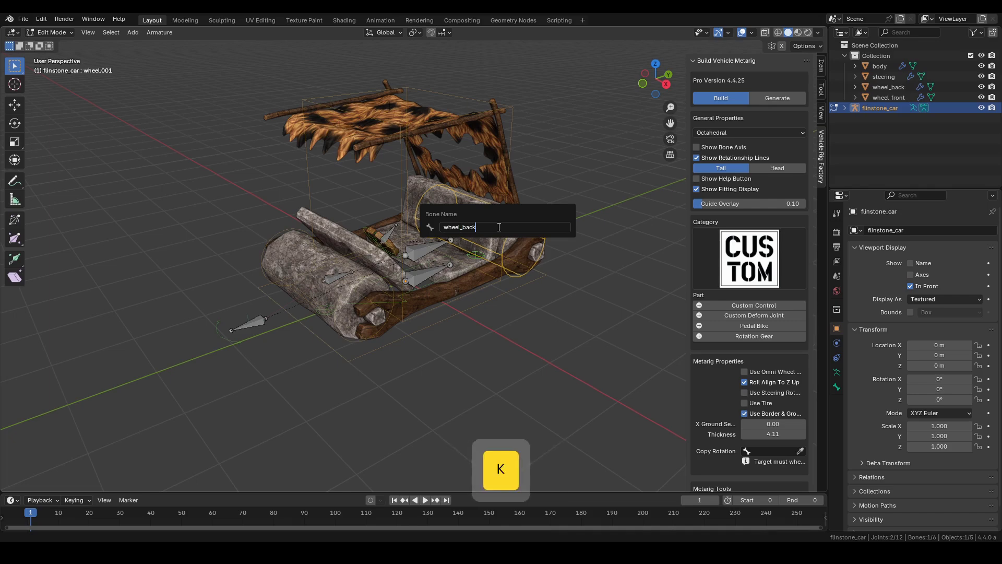
key(Return)
- Select the body bone and add an Extra SurfaceSensor part from the Vehicle Rig Factory panel
click(421, 252)
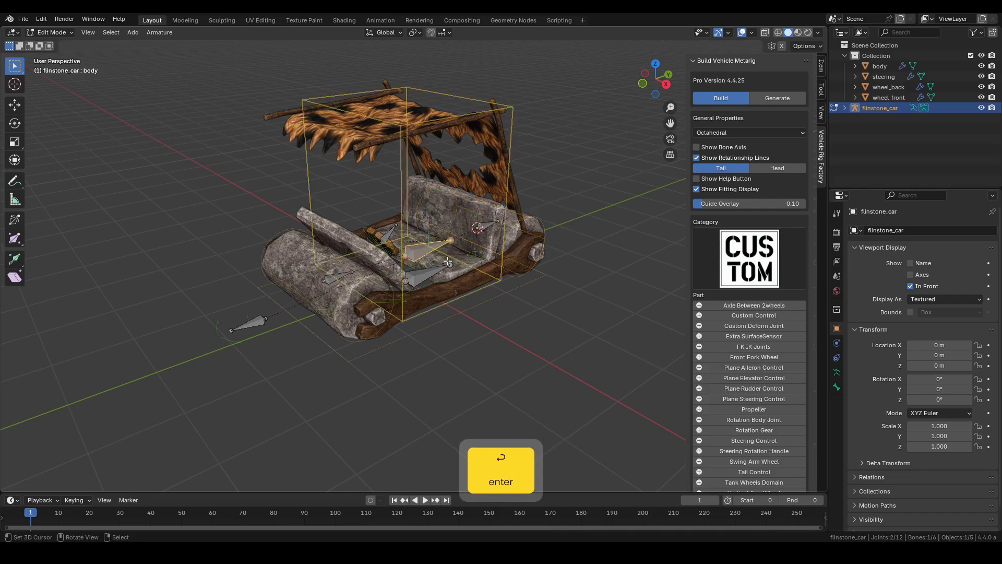
key(g)
key(Escape)
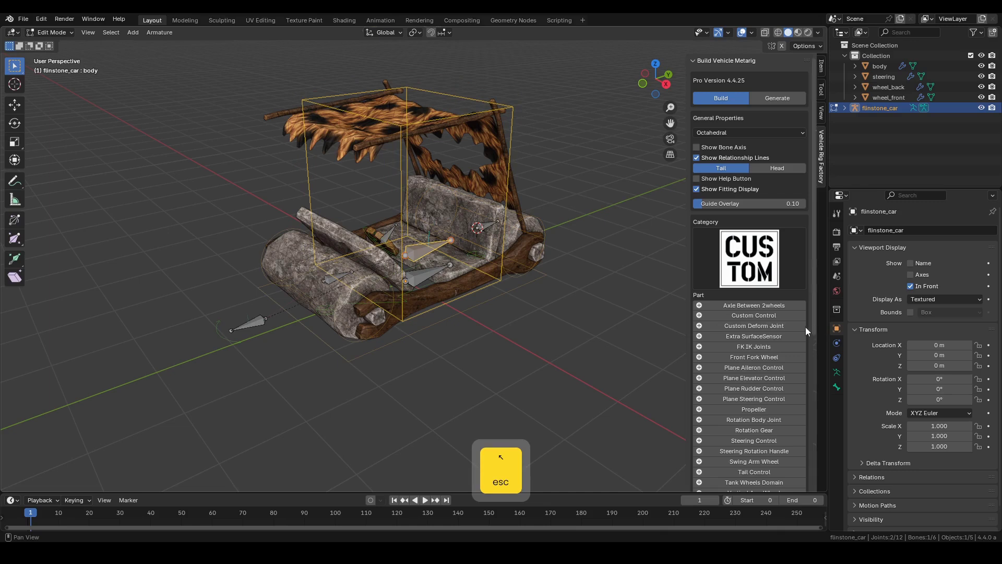
scroll(806, 327, down, 4)
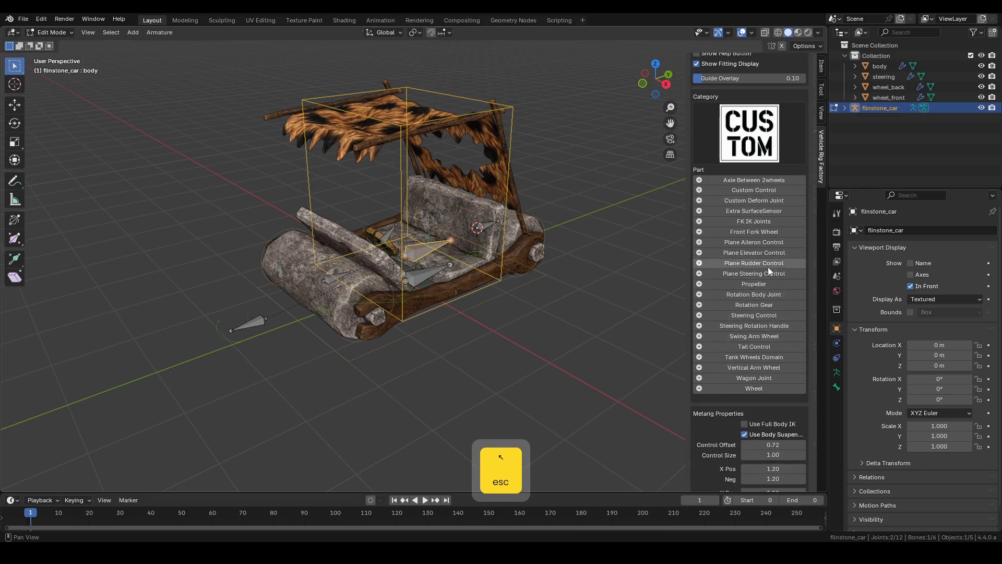
click(773, 209)
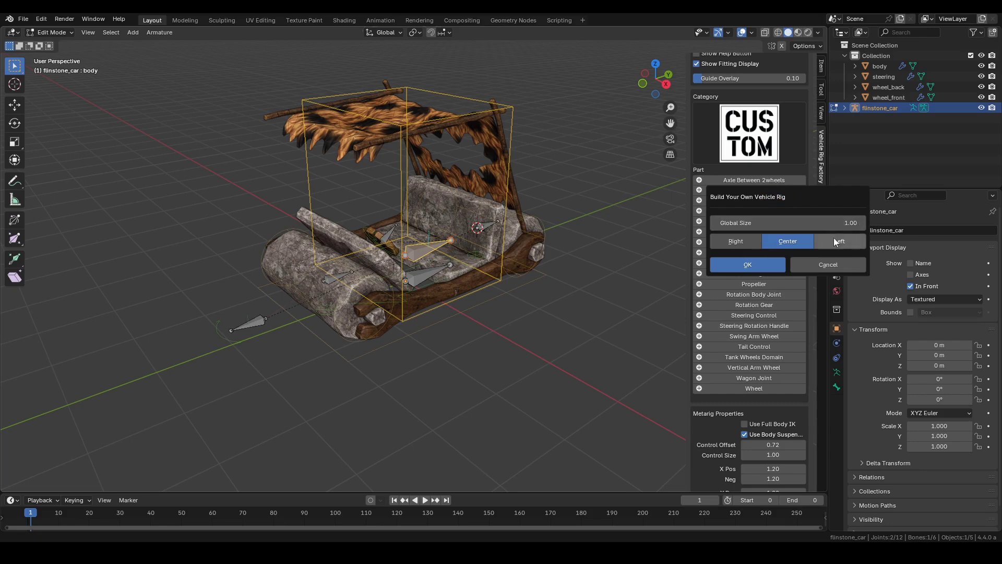
- Create the left surface sensor bone and slide it along Y
click(771, 265)
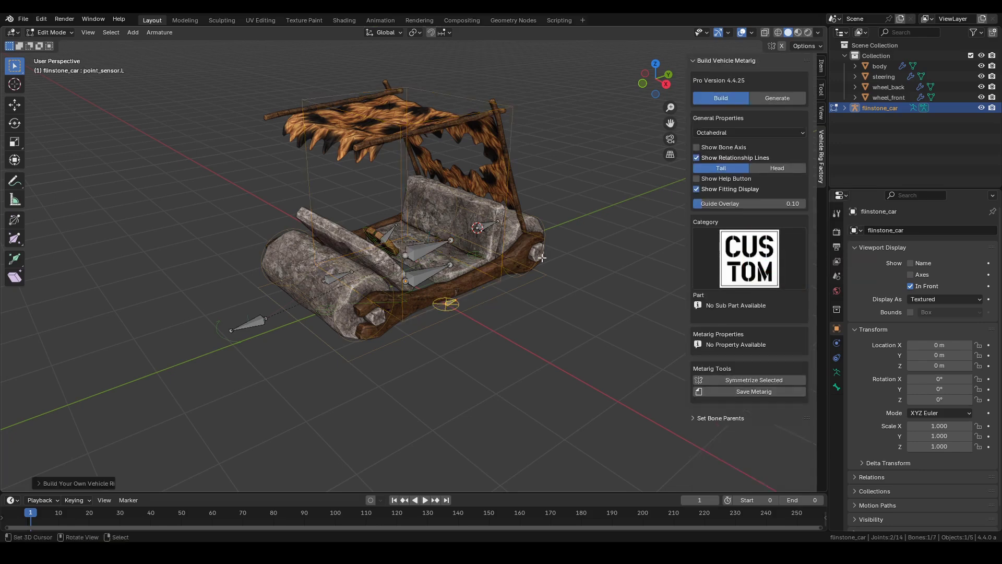
key(g)
key(y)
click(460, 300)
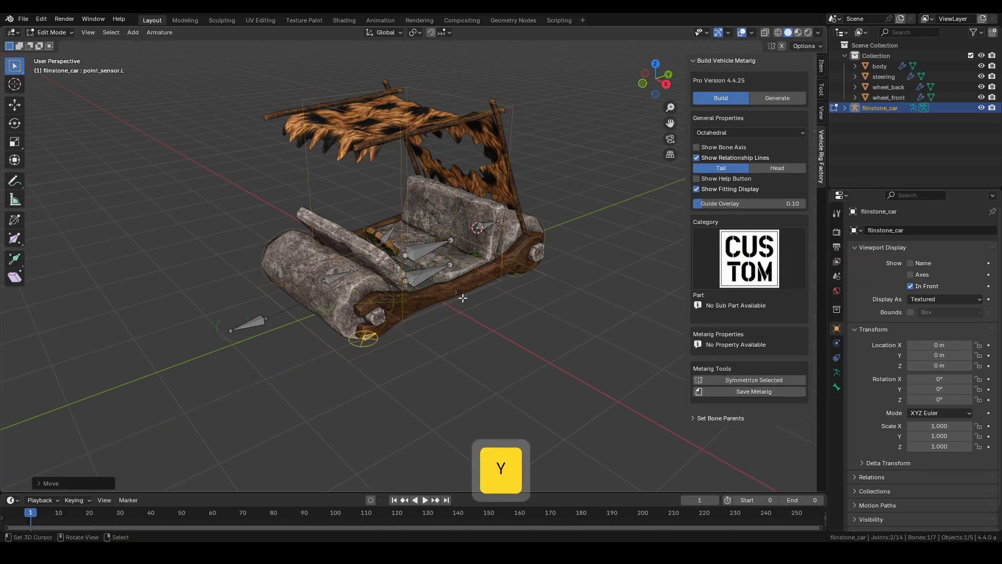
- In front view, move the sensor bone along X beside the front stone roller
key(KP_1)
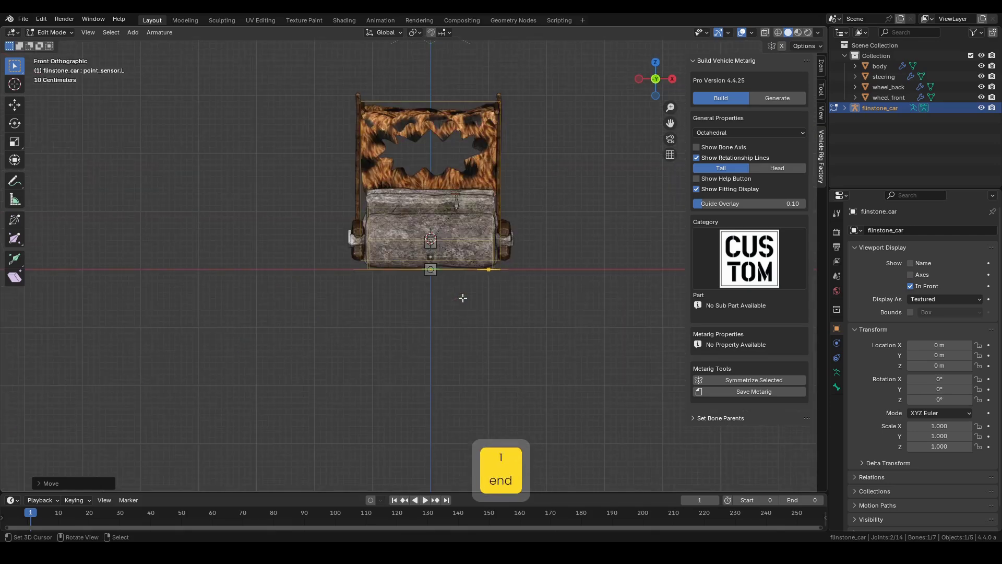
scroll(463, 298, up, 4)
scroll(471, 282, up, 4)
shift+middle_drag(486, 274, 488, 273)
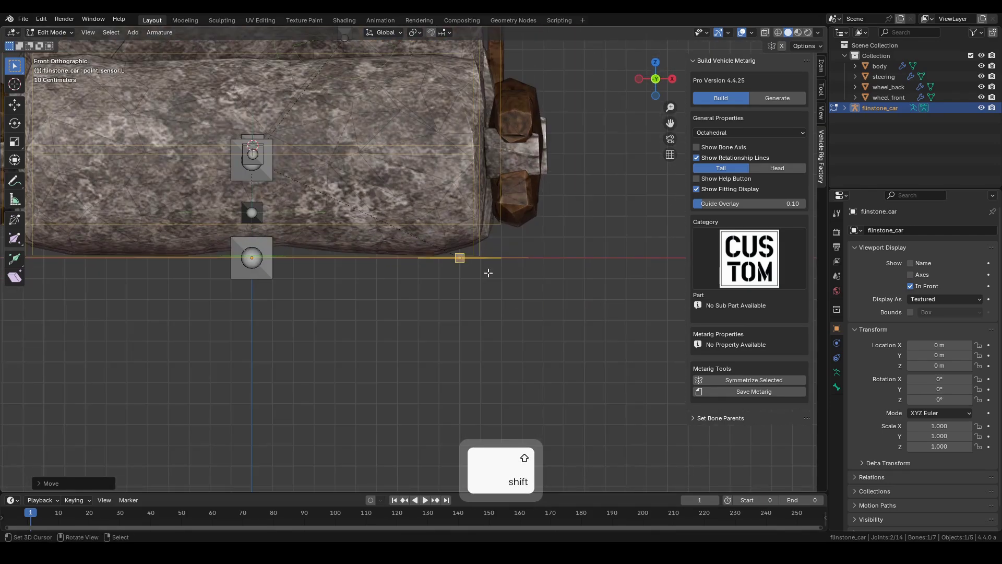
key(g)
key(x)
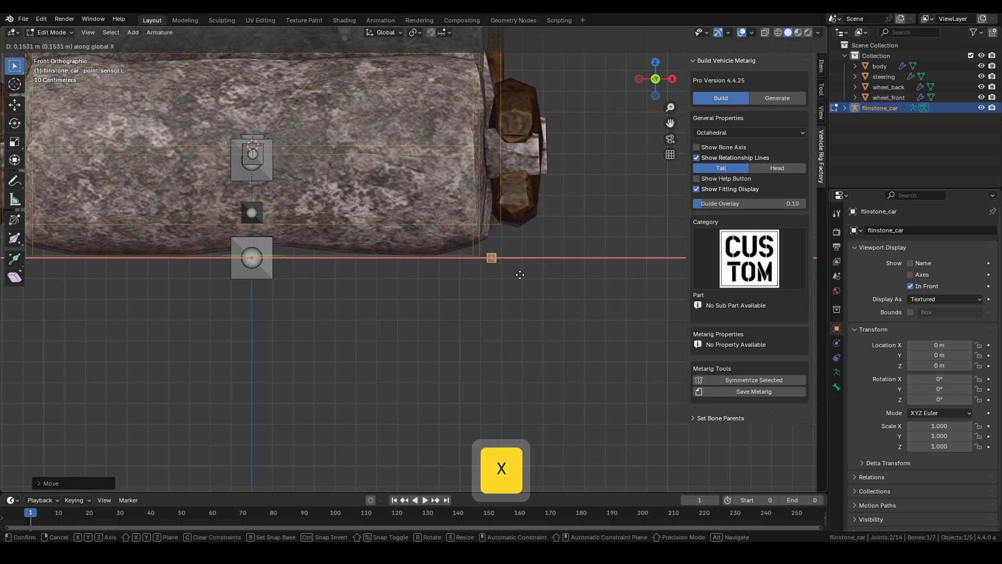
click(520, 274)
scroll(486, 258, down, 4)
- Rename the sensor bone to point_sensor_front.L
middle_drag(485, 259, 313, 329)
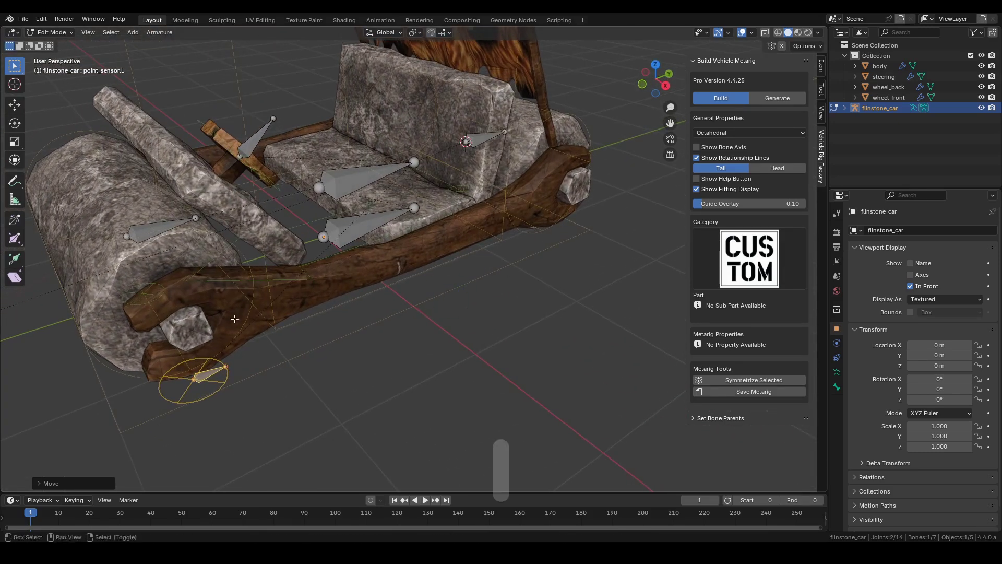
middle_drag(234, 319, 311, 296)
key(F2)
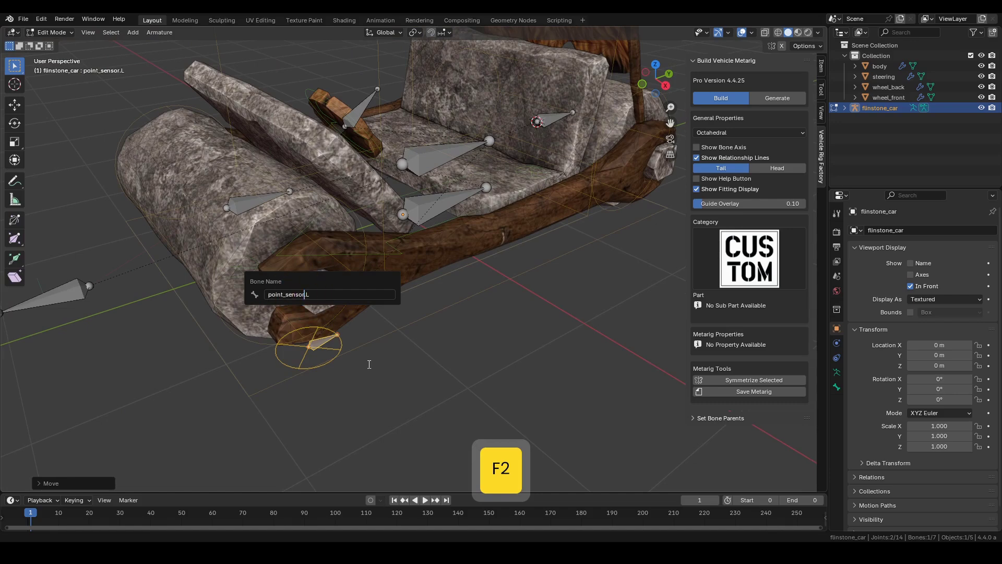
text(_front)
key(Return)
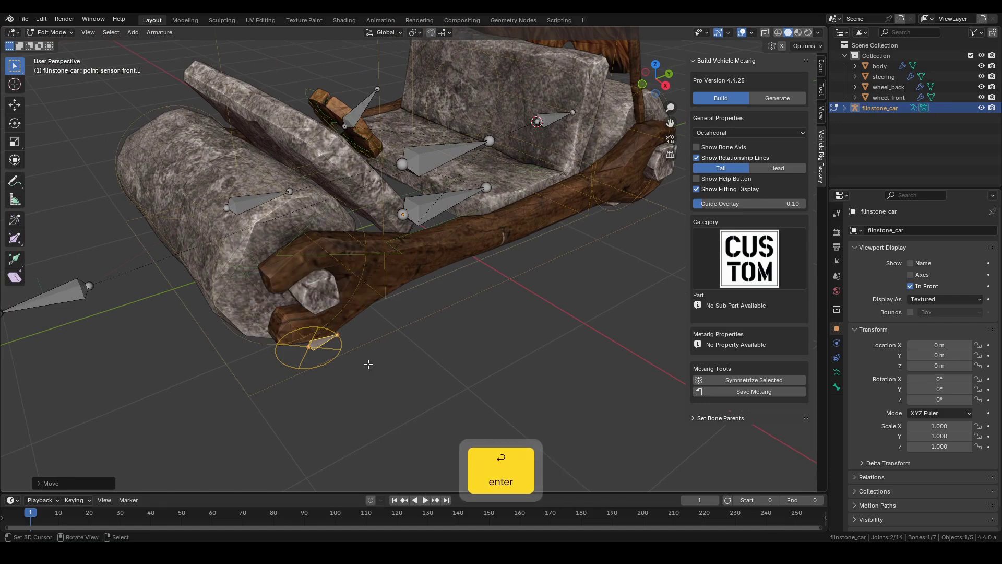
scroll(368, 363, down, 4)
- Duplicate the front sensor bone and slide the copy along Y
middle_drag(368, 345, 378, 315)
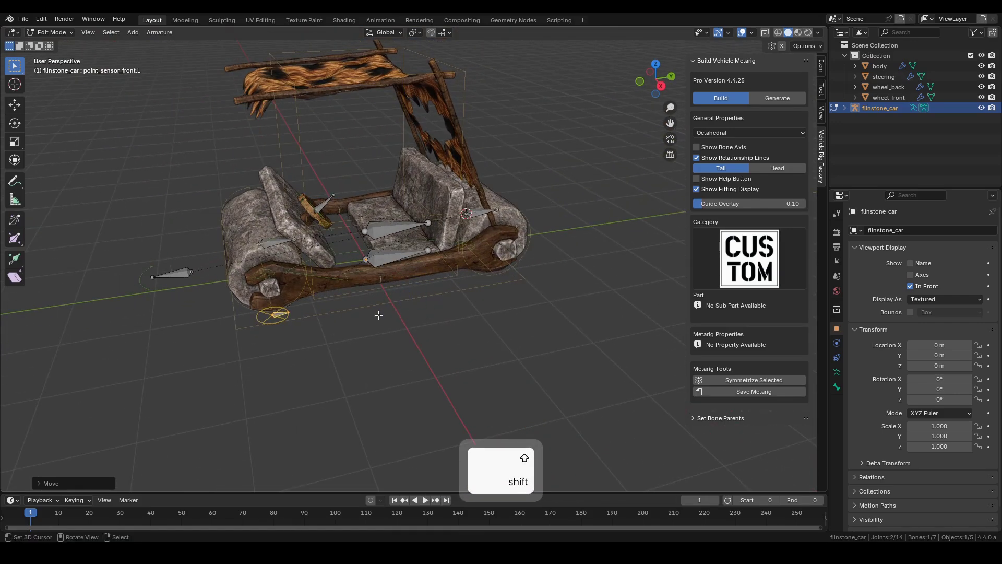
key(shift+d)
key(y)
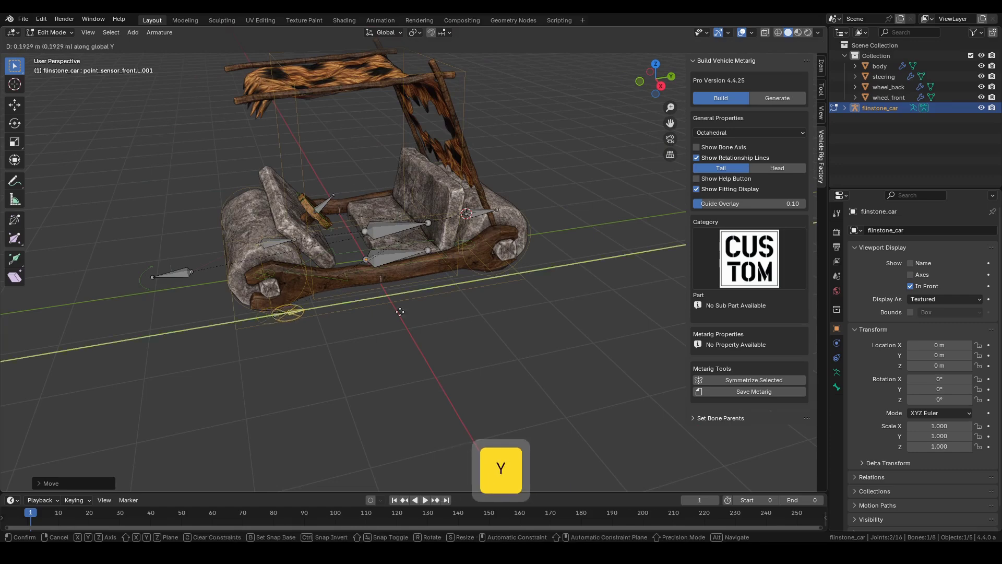
click(596, 293)
- In side view with wireframe shading, refine the copy's position along Y toward the other wheel
key(KP_3)
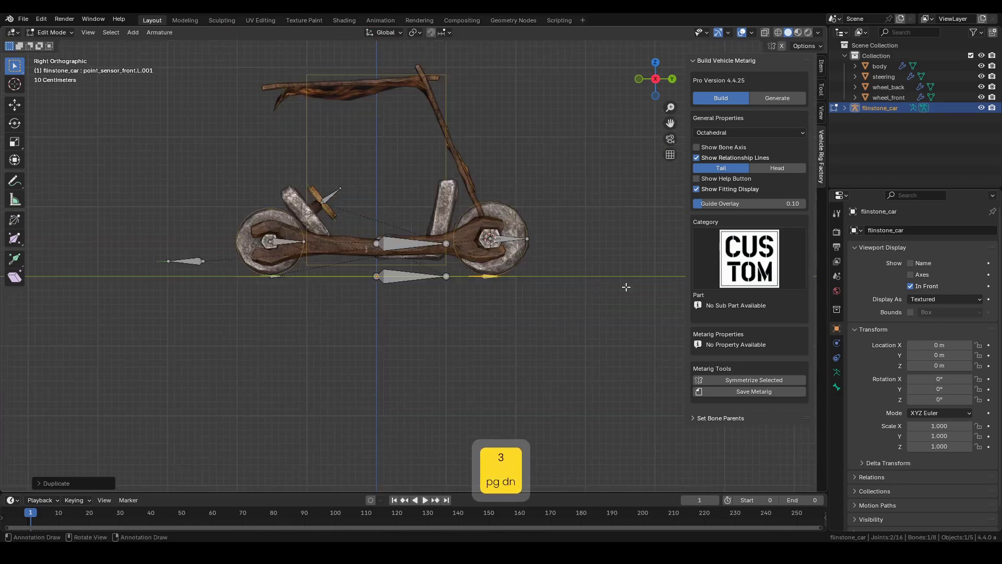
scroll(540, 306, up, 4)
key(g)
key(y)
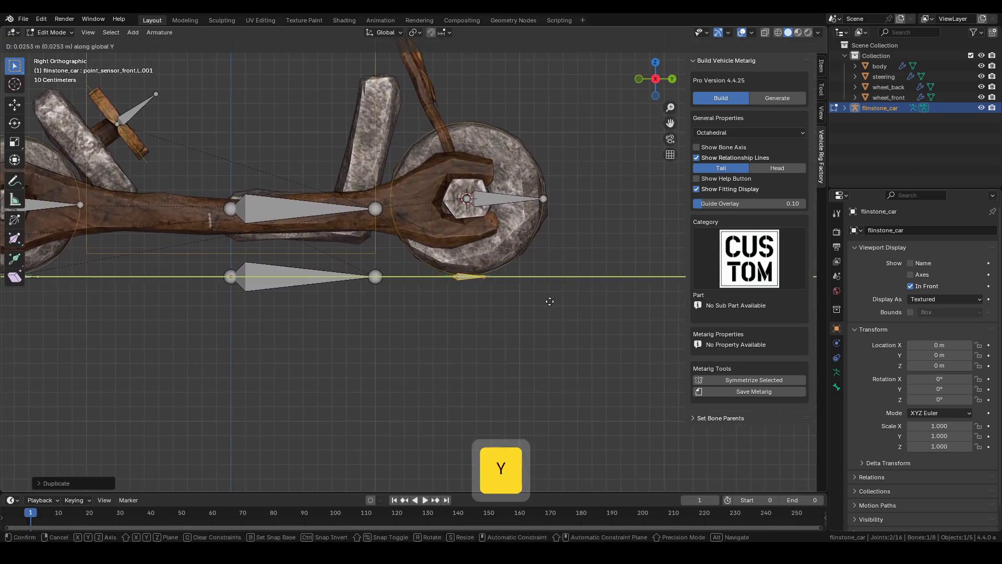
click(563, 304)
key(shift+z)
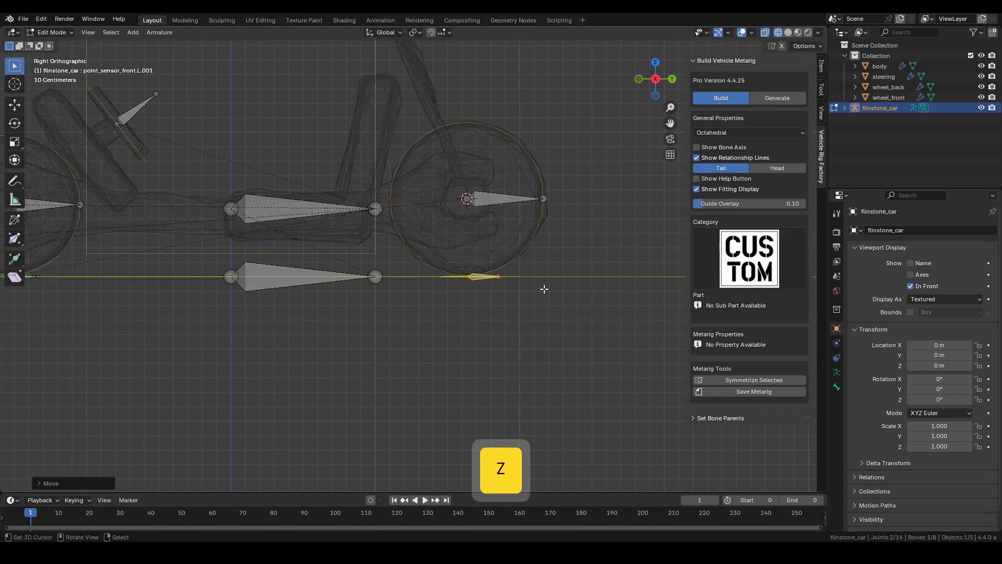
key(g)
key(y)
click(539, 288)
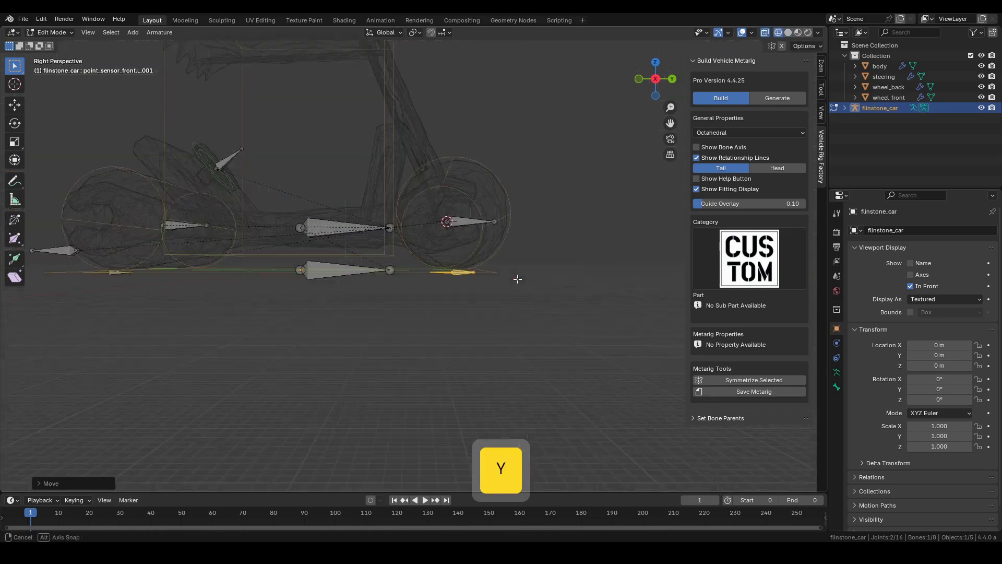
middle_drag(539, 290, 534, 321)
- Rename the copied sensor bone to point_sensor_back.L
key(F2)
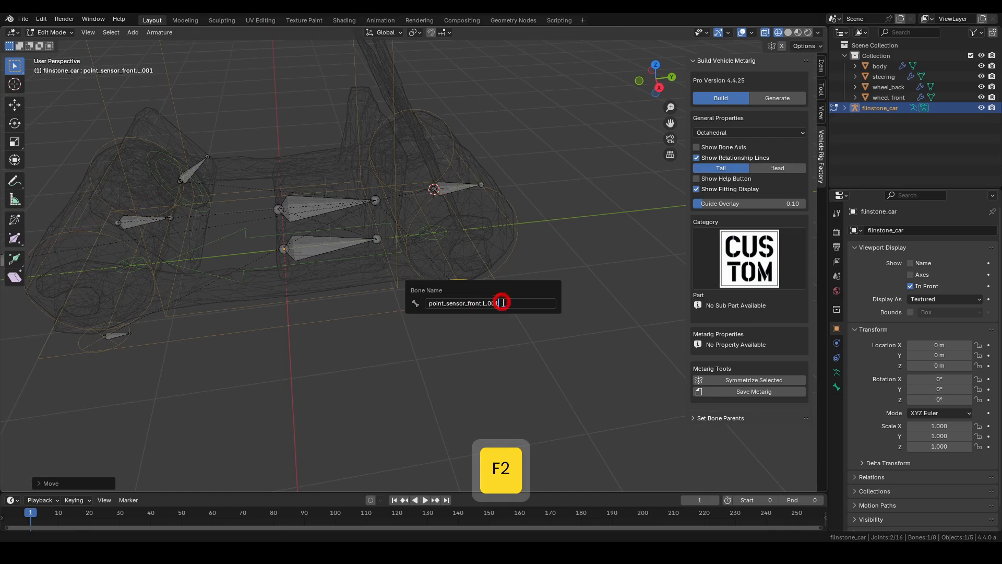
key(BackSpace)
key(BackSpace)
key(BackSpace)
key(Left)
key(Left)
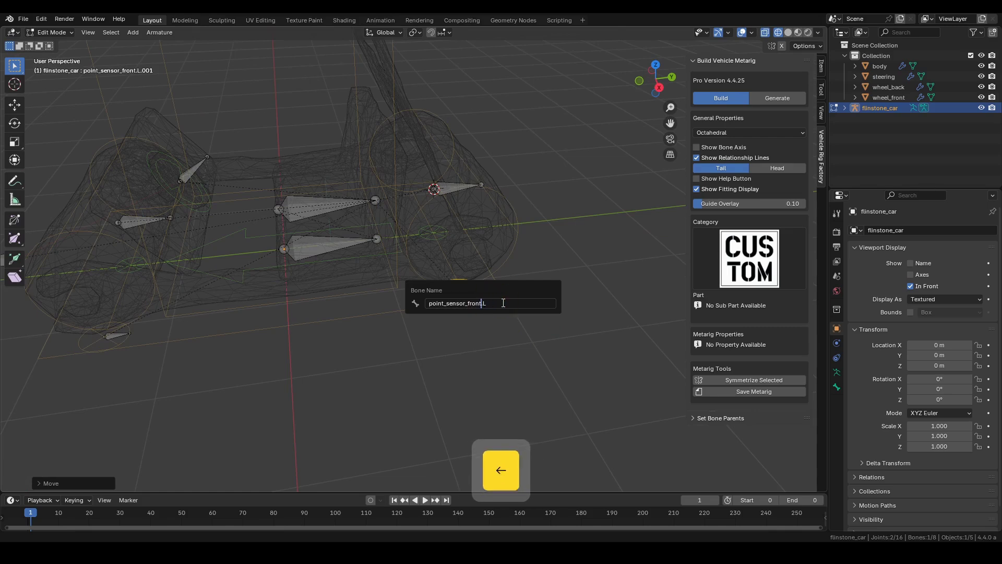
key(BackSpace)
key(BackSpace)
key(BackSpace)
key(BackSpace)
text(bac)
key(Return)
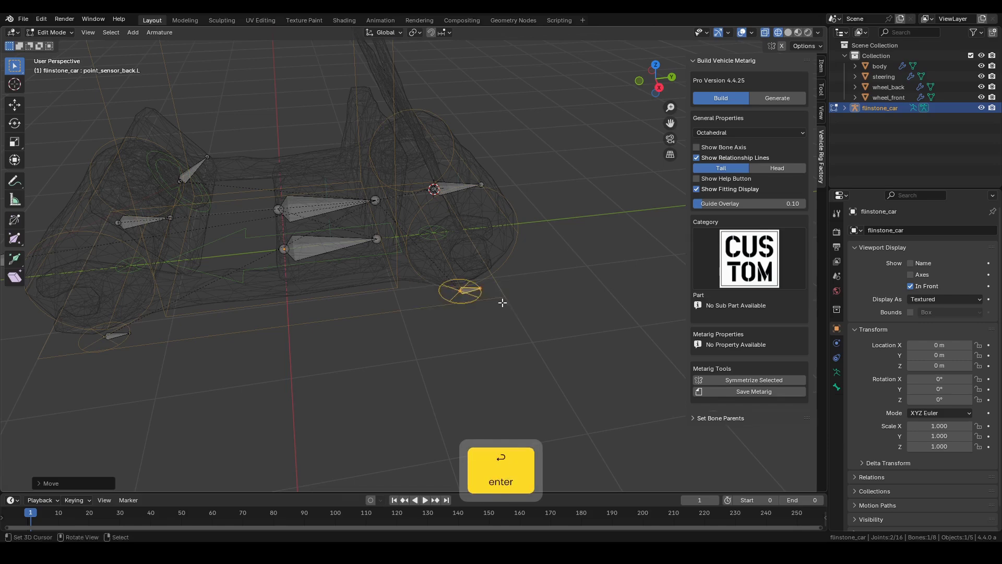
- Select both left sensor bones and orbit around the car toward the front wheels
shift+click(174, 325)
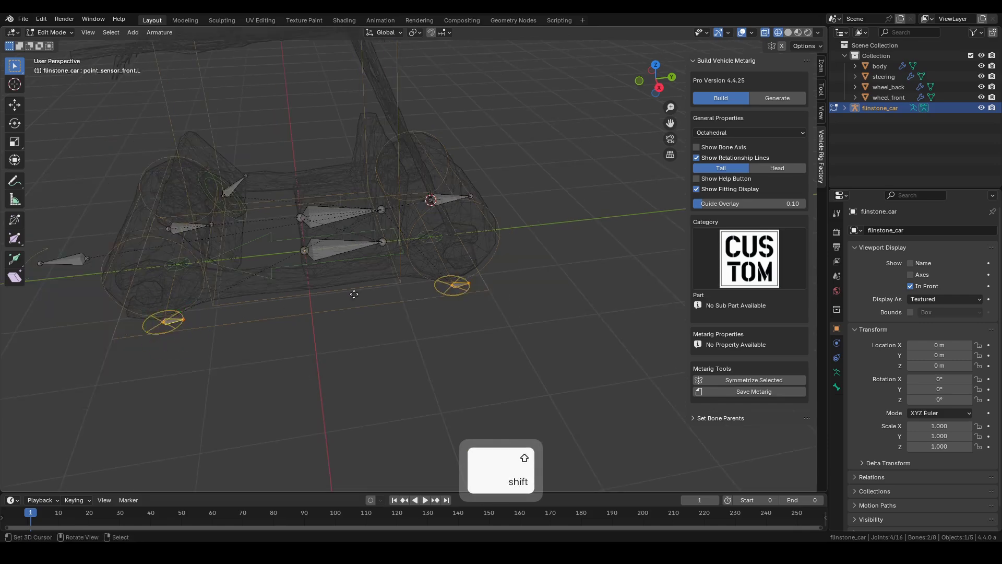
key(g)
middle_drag(359, 305, 436, 284)
key(Escape)
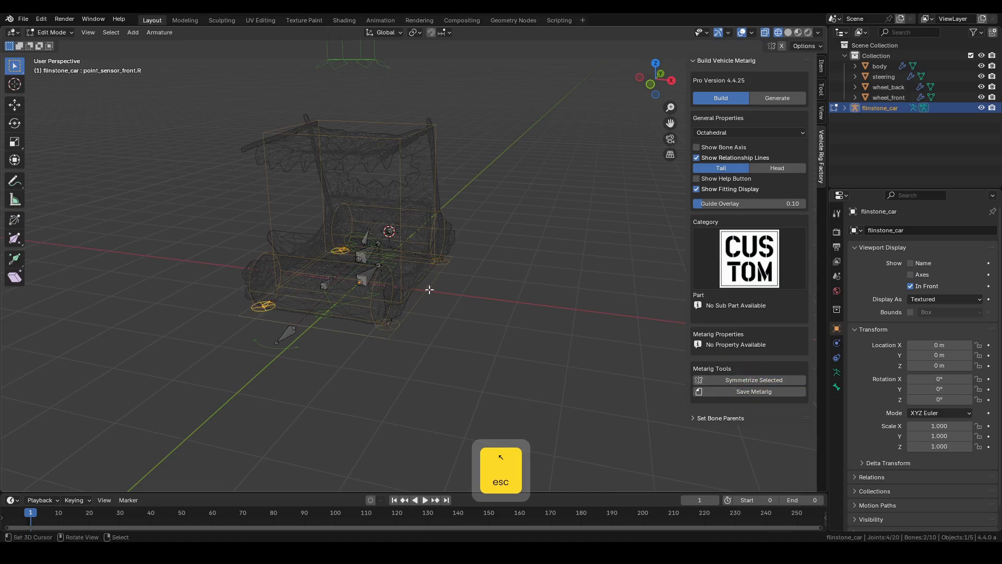
shift+middle_drag(360, 259, 456, 325)
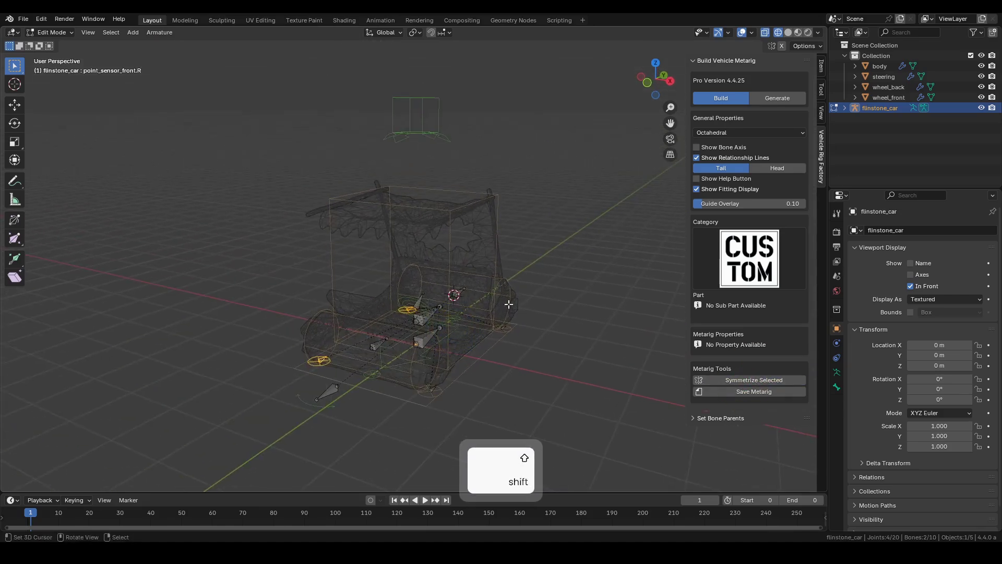
middle_drag(508, 304, 486, 302)
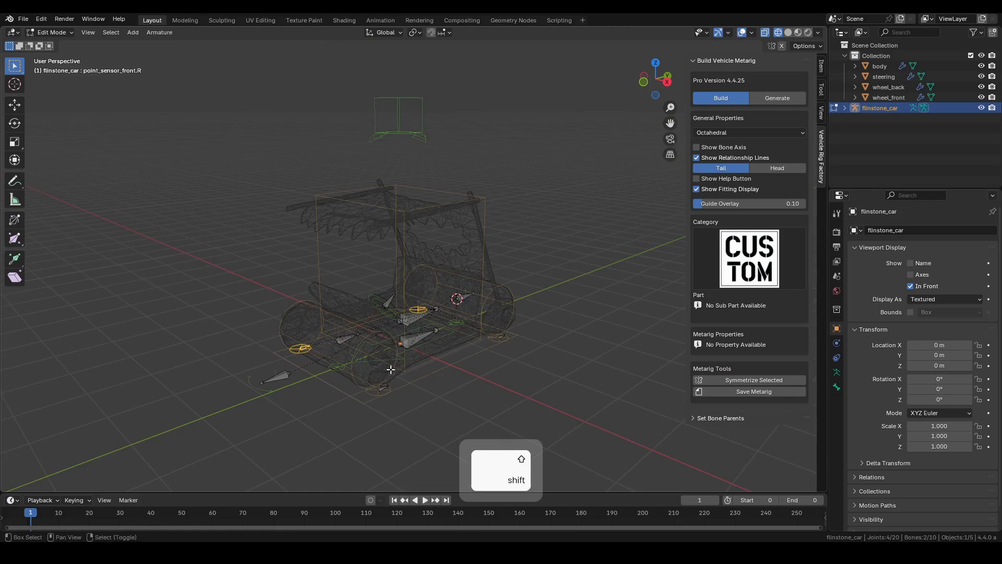
middle_drag(326, 331, 345, 345)
- Turn off Use Border & Ground Sensor on the wheel_front bone
shift+click(326, 315)
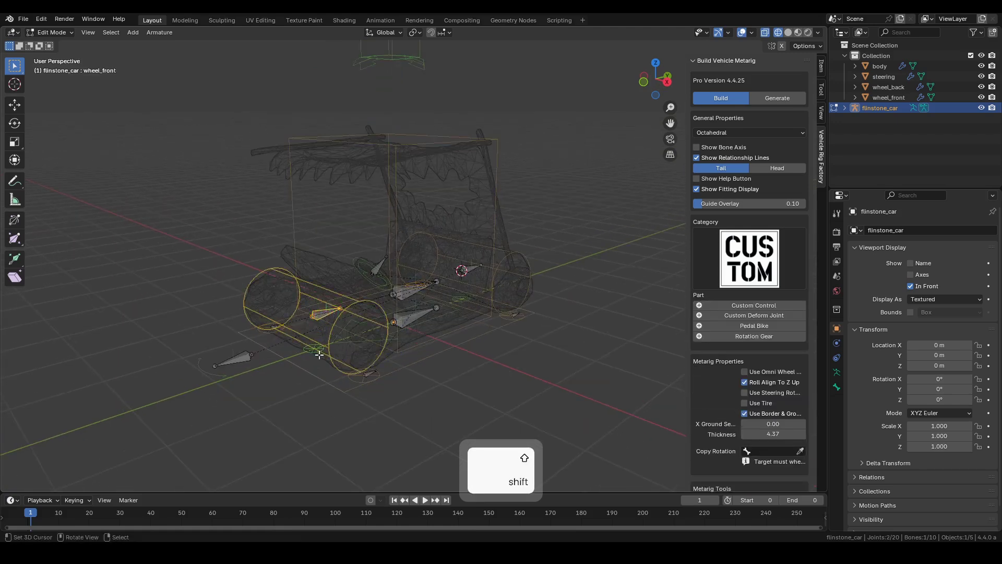
drag(687, 386, 635, 386)
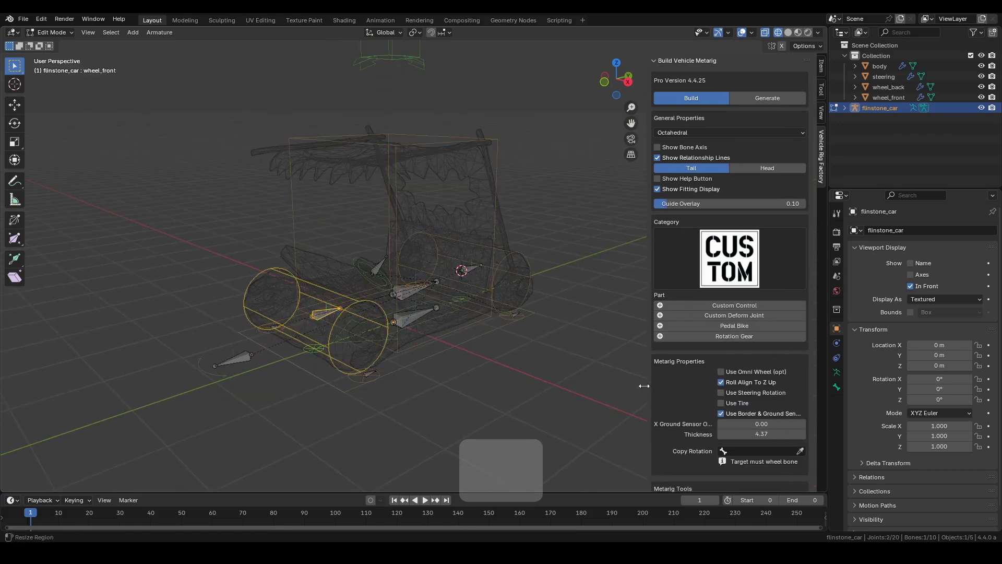
click(718, 413)
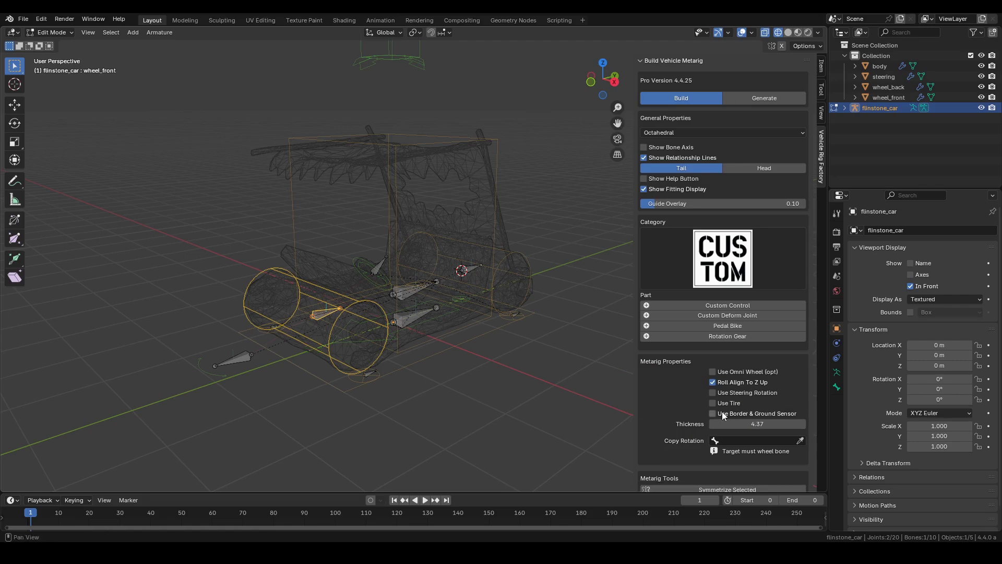
- Turn off Use Border & Ground Sensor on wheel_back and restore textured solid shading
click(711, 414)
click(472, 273)
mouse_move(472, 273)
middle_down()
mouse_move(512, 310)
mouse_move(469, 298)
mouse_move(501, 338)
middle_up()
click(711, 414)
click(725, 412)
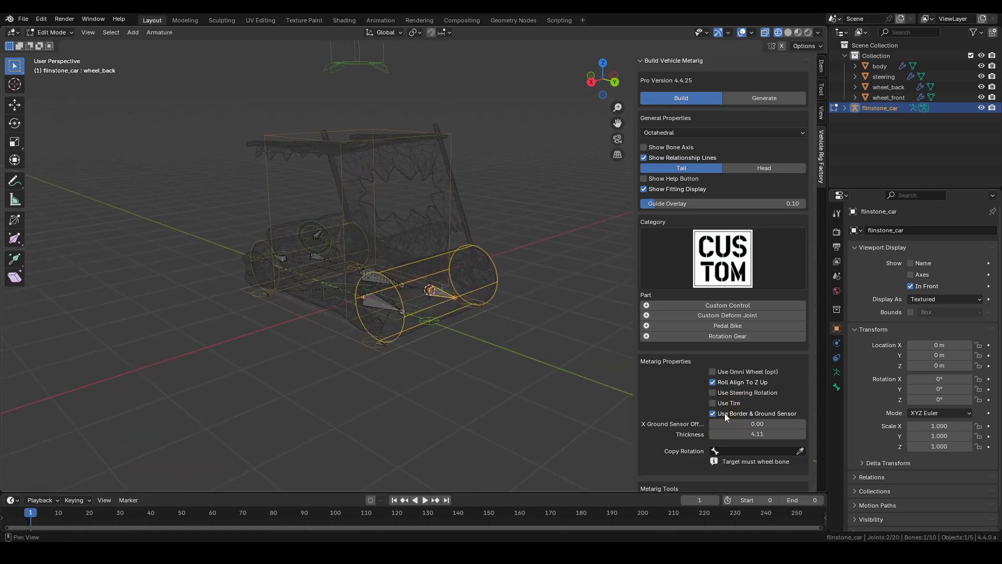
mouse_move(376, 298)
middle_down()
mouse_move(414, 309)
mouse_move(404, 328)
mouse_move(439, 340)
middle_up()
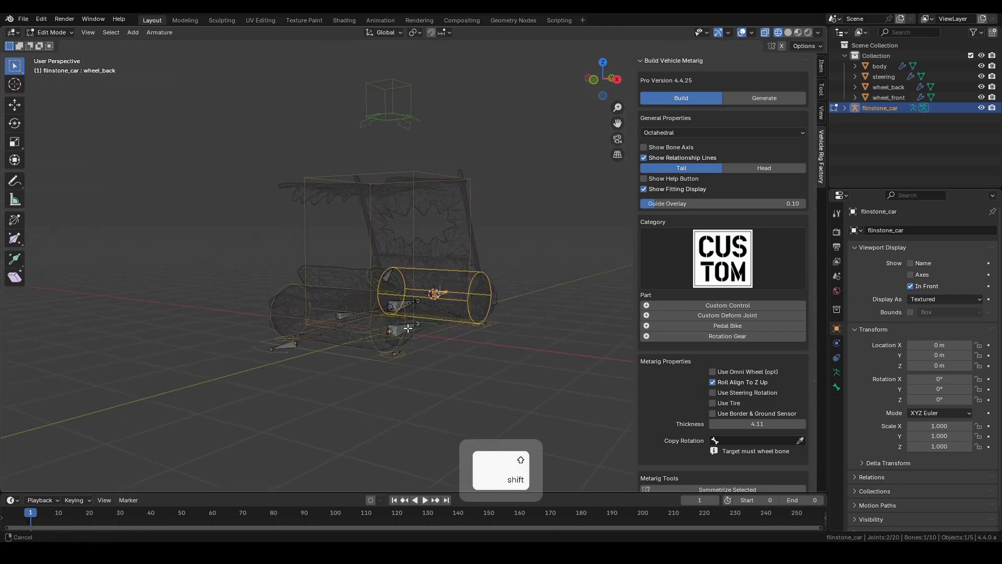
key(shift+z)
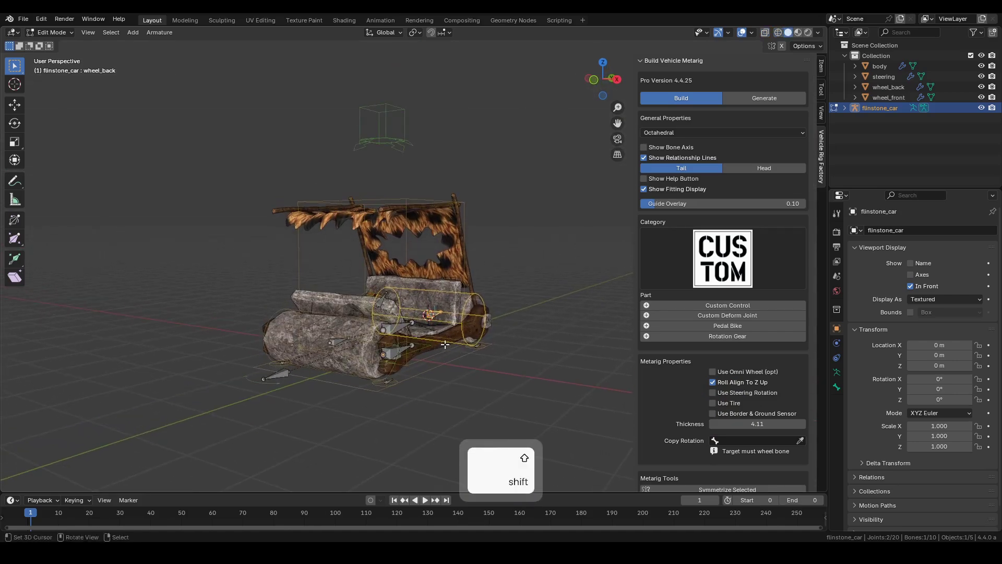
- Save flinstone_car.blend, then run Generate Rig to build rig_flinstone_car
key(ctrl+s)
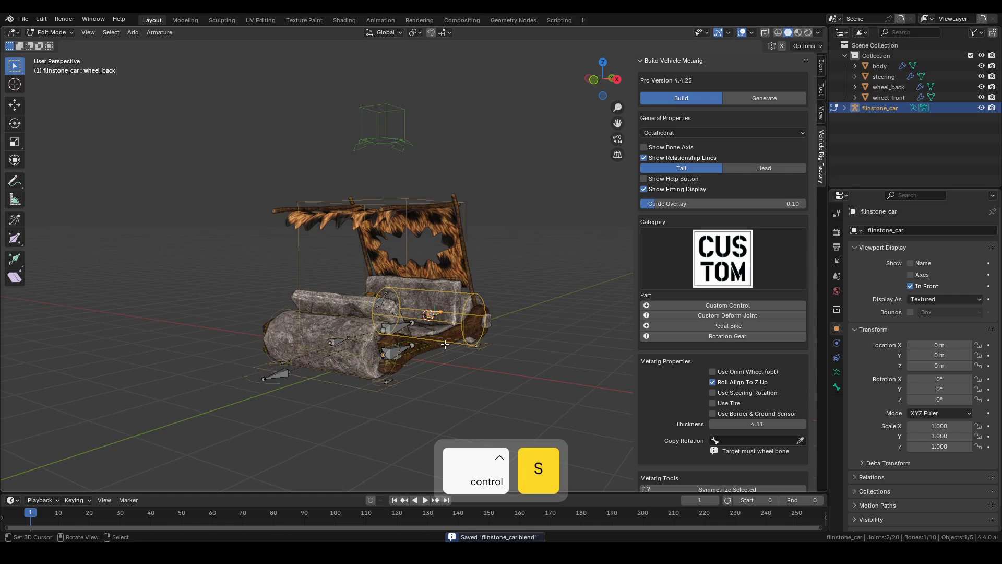
key(ctrl+s)
middle_drag(270, 146, 371, 158)
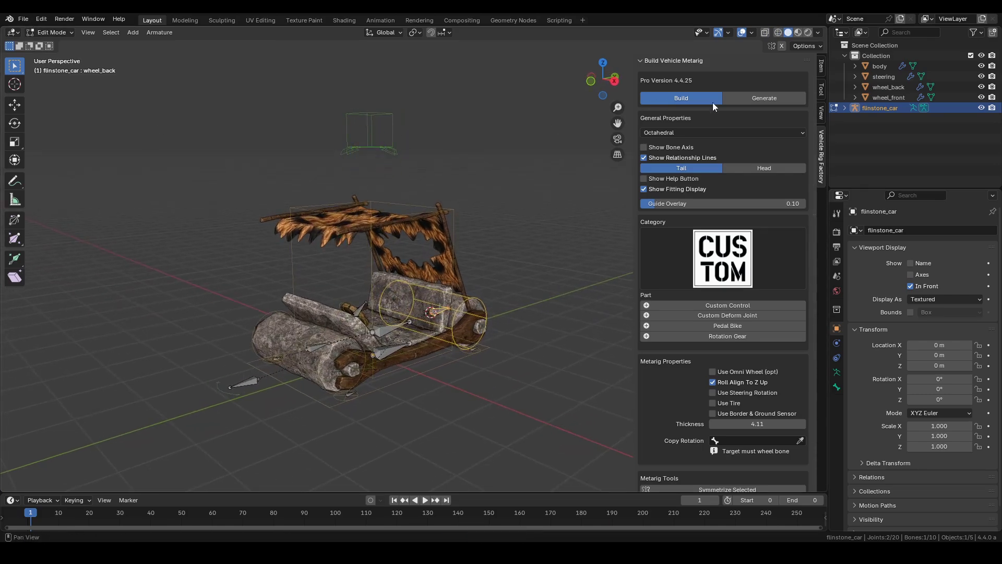
click(752, 100)
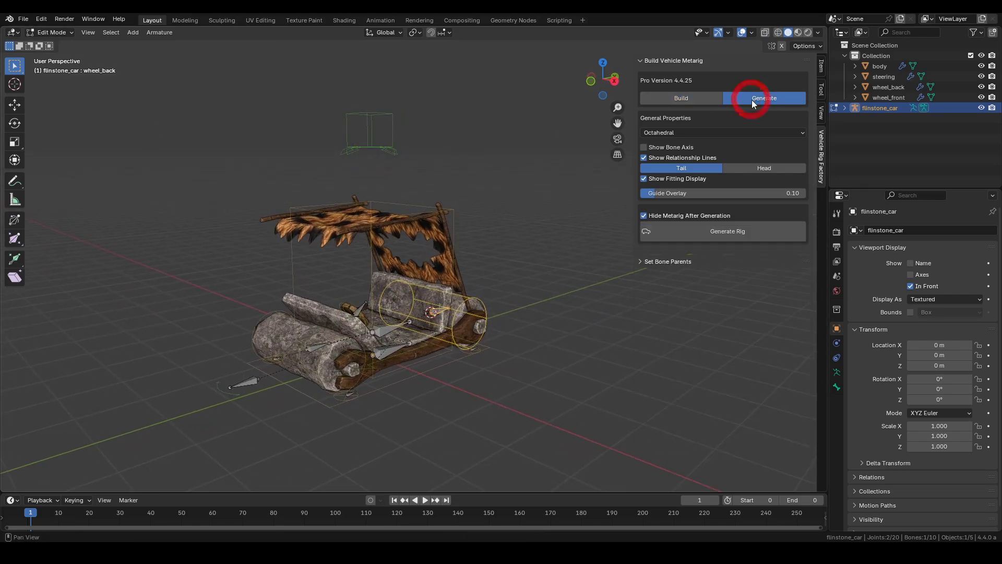
click(698, 234)
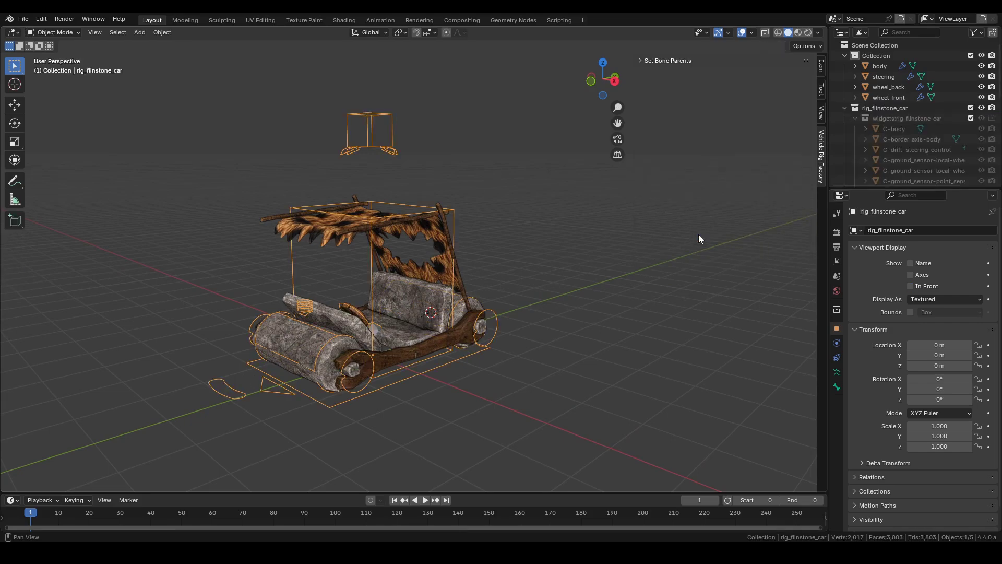
- In Pose Mode, show only the Deform bone collection, drawn In Front
mouse_move(698, 234)
middle_down()
mouse_move(243, 276)
mouse_move(495, 287)
middle_up()
ctrl+scroll(494, 287, up, 1)
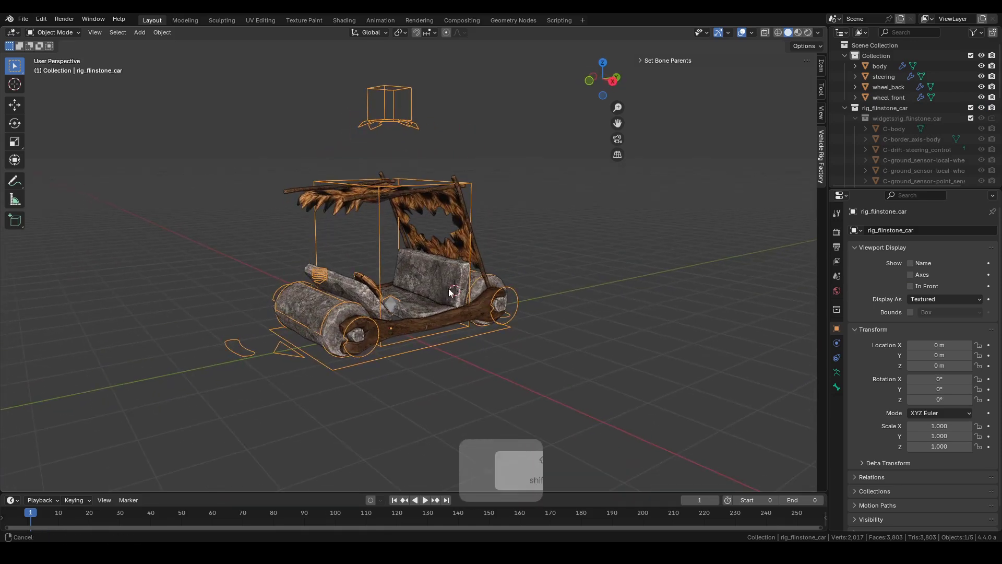
key(ctrl+Tab)
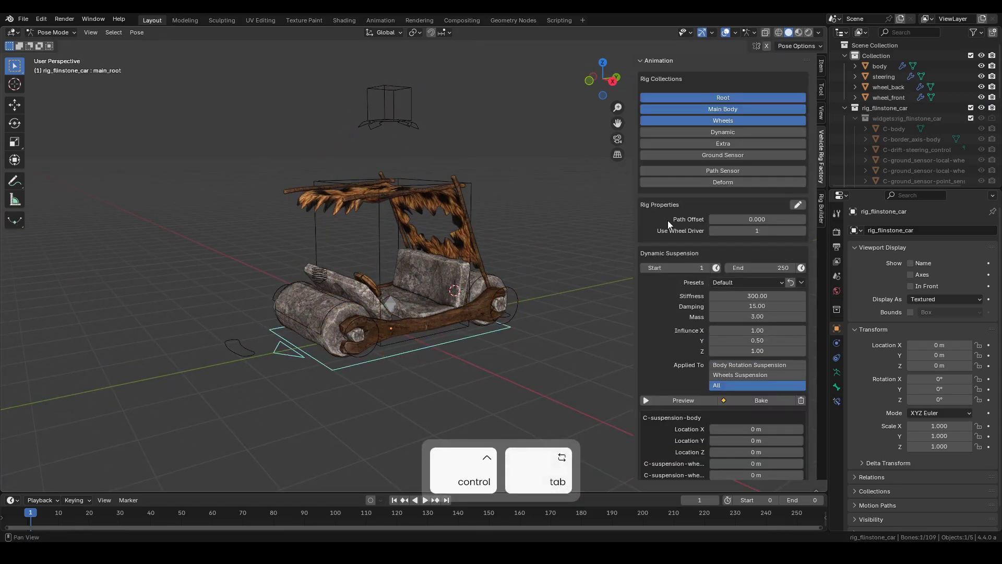
click(697, 182)
click(722, 121)
click(722, 108)
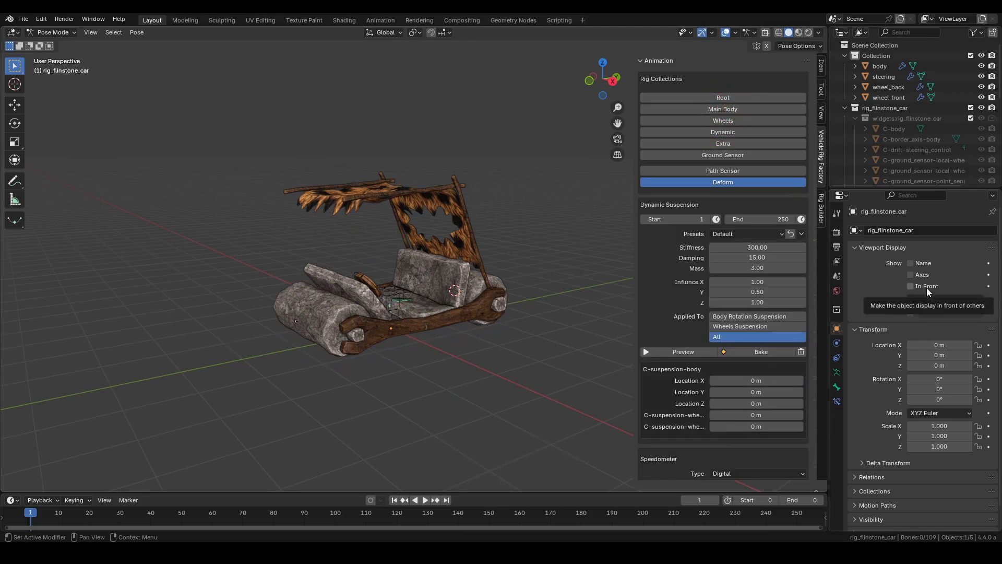
click(910, 286)
- In wireframe, select the wheel, body and steering handle deform bones
middle_drag(469, 293, 334, 296)
key(z)
click(306, 342)
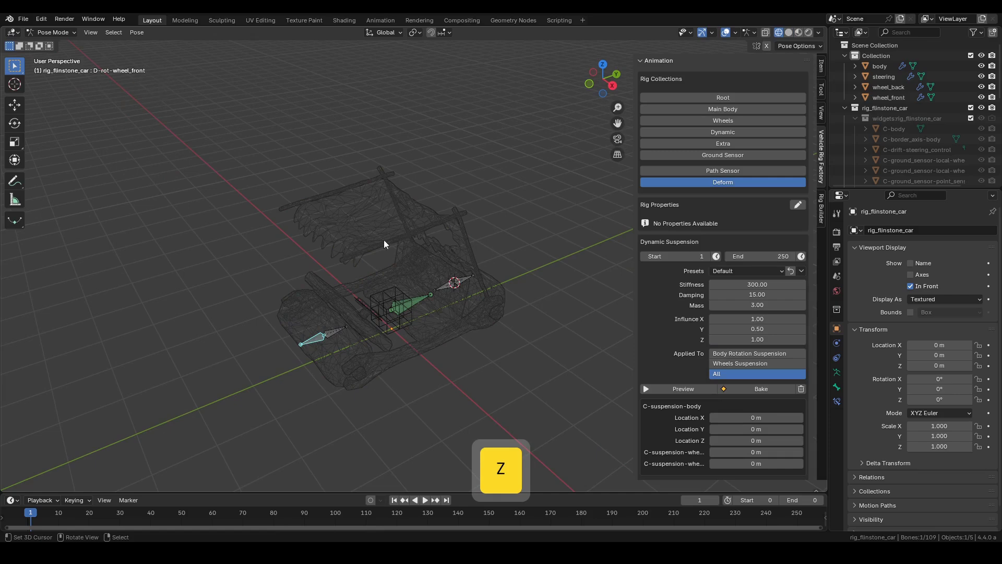
mouse_move(384, 239)
middle_down()
mouse_move(378, 273)
mouse_move(396, 292)
middle_up()
shift+click(418, 299)
shift+click(333, 278)
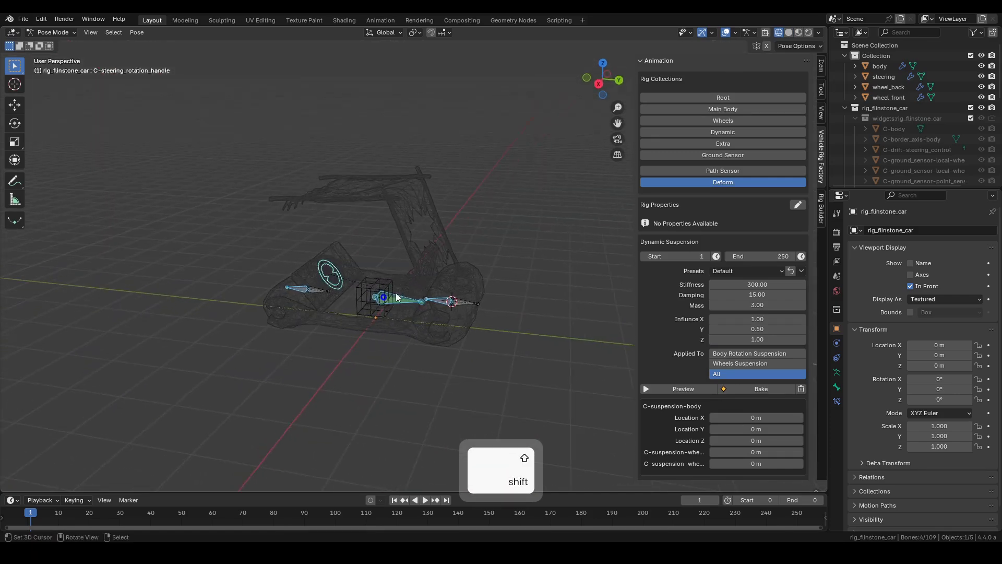
- Add the selected bones as Bone Parent targets under Set Bone Parents
click(663, 63)
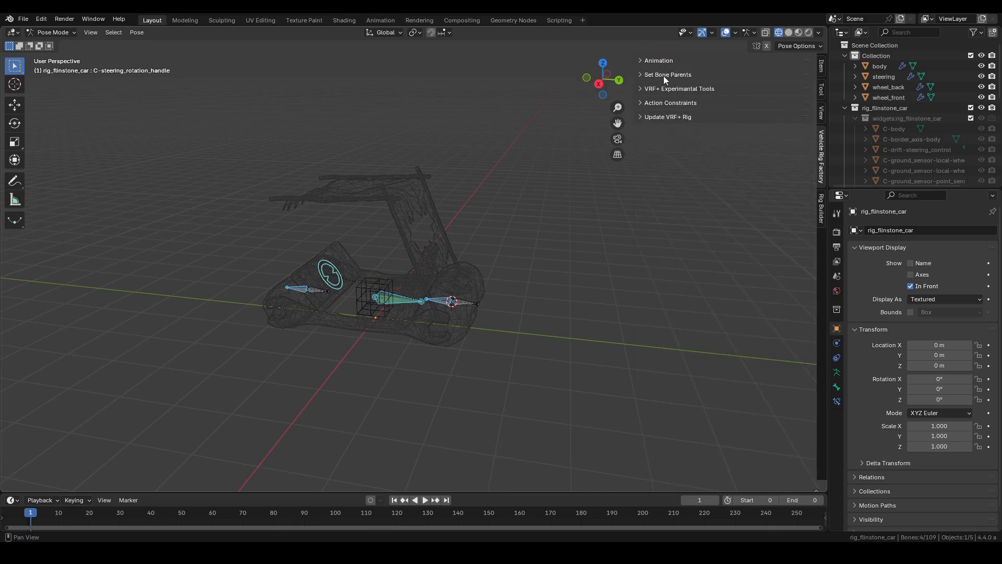
click(663, 77)
click(800, 93)
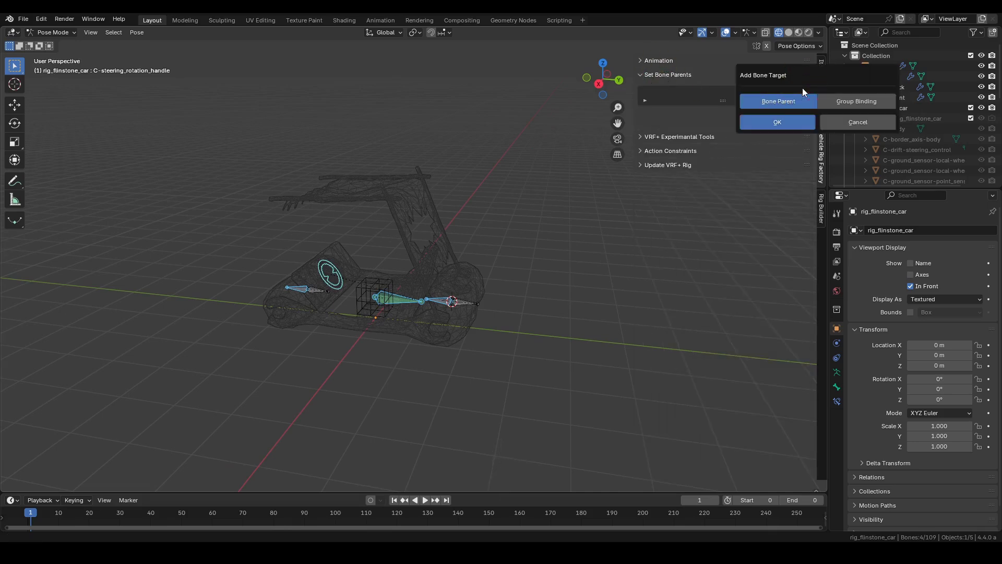
click(792, 121)
drag(725, 135, 725, 202)
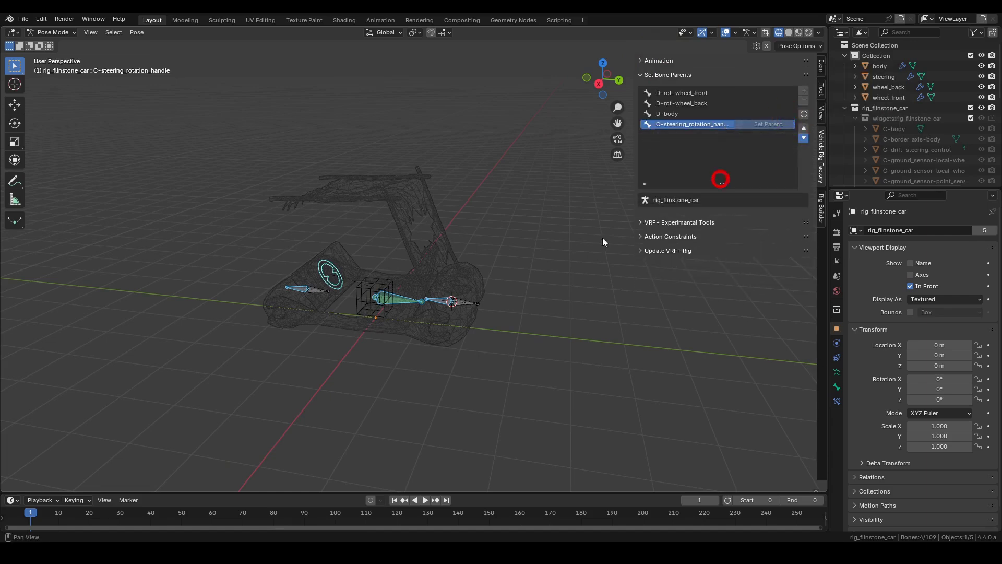
- Switch to Object Mode and select the front wheel mesh
middle_drag(602, 237, 317, 336)
click(317, 337)
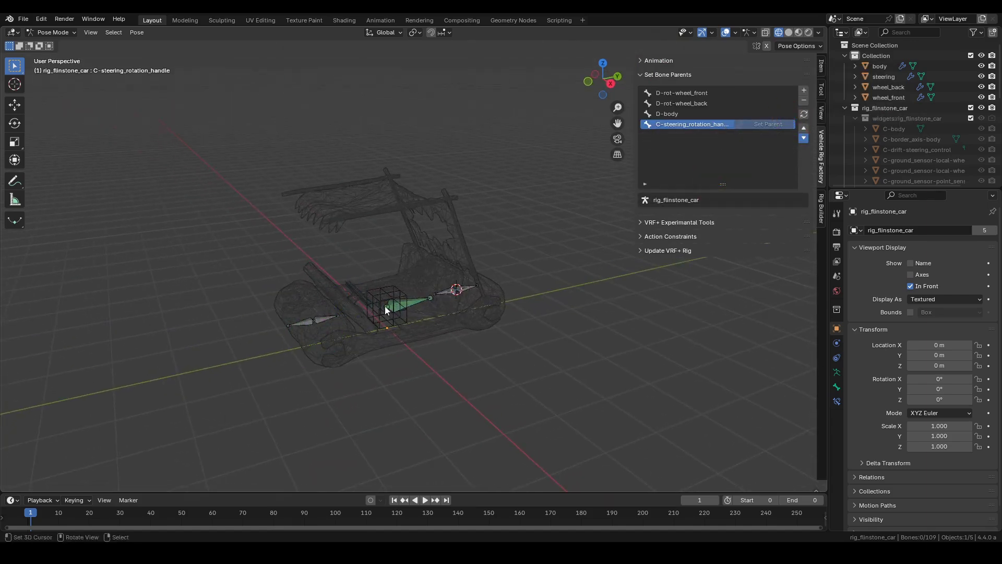
key(ctrl+Tab)
click(297, 345)
- Parent the front and back wheel meshes to the wheel_front and wheel_back bones
click(681, 92)
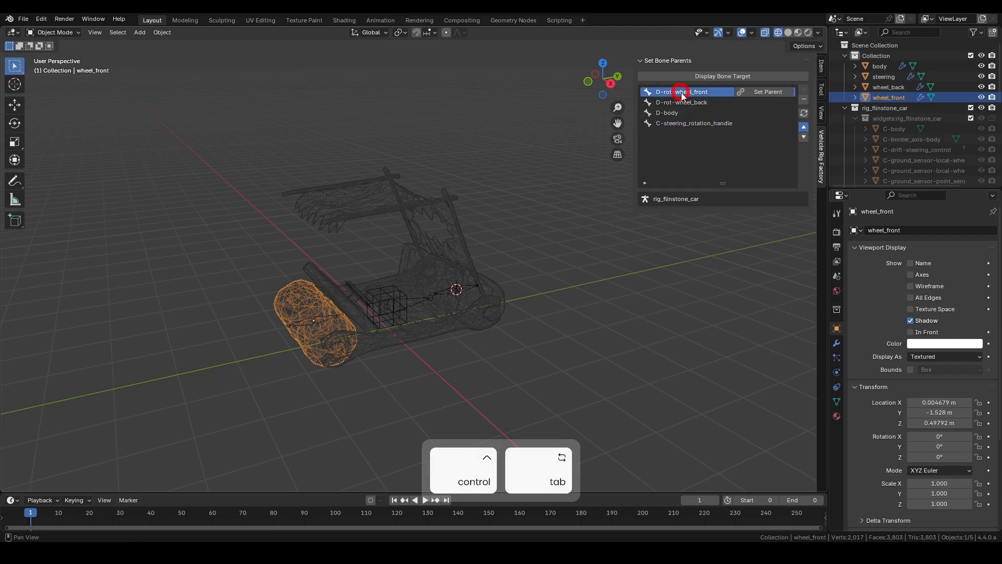
click(723, 76)
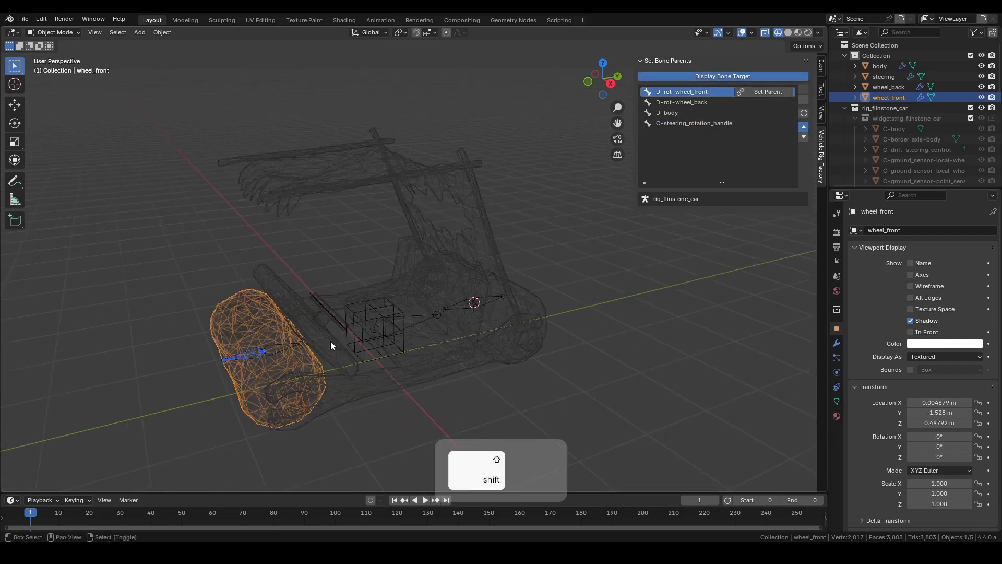
middle_drag(330, 341, 345, 248)
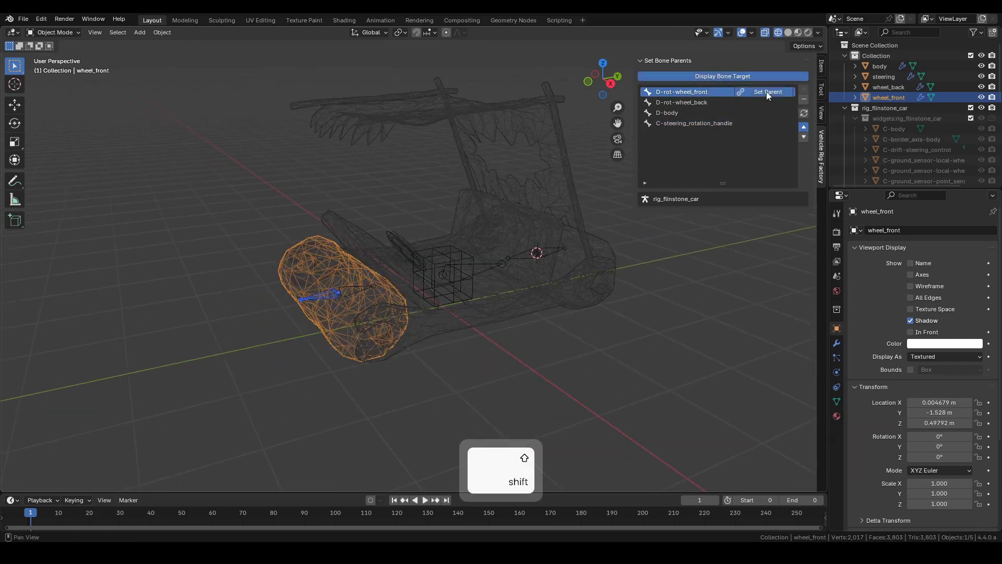
click(681, 103)
shift+click(589, 251)
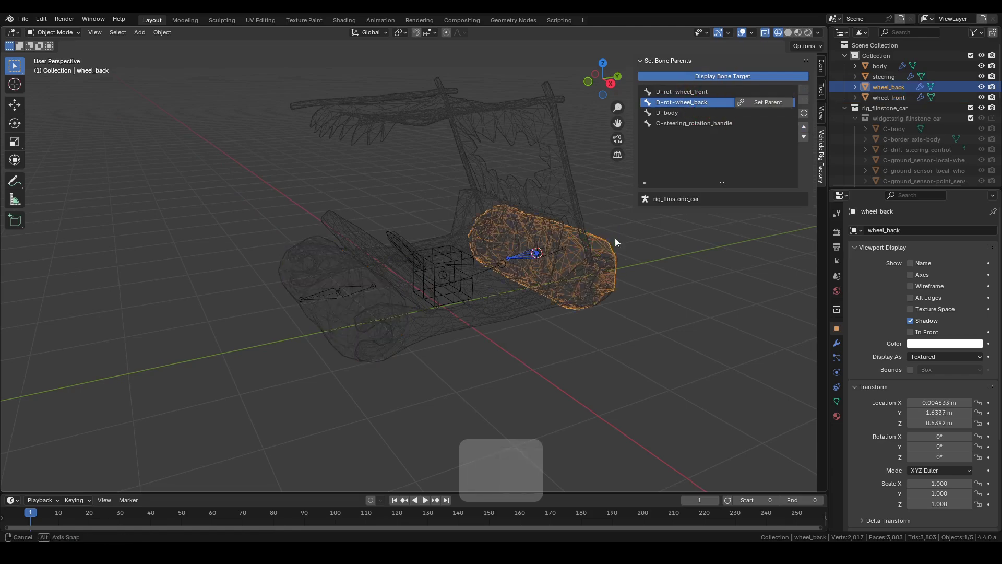
key(KP_3)
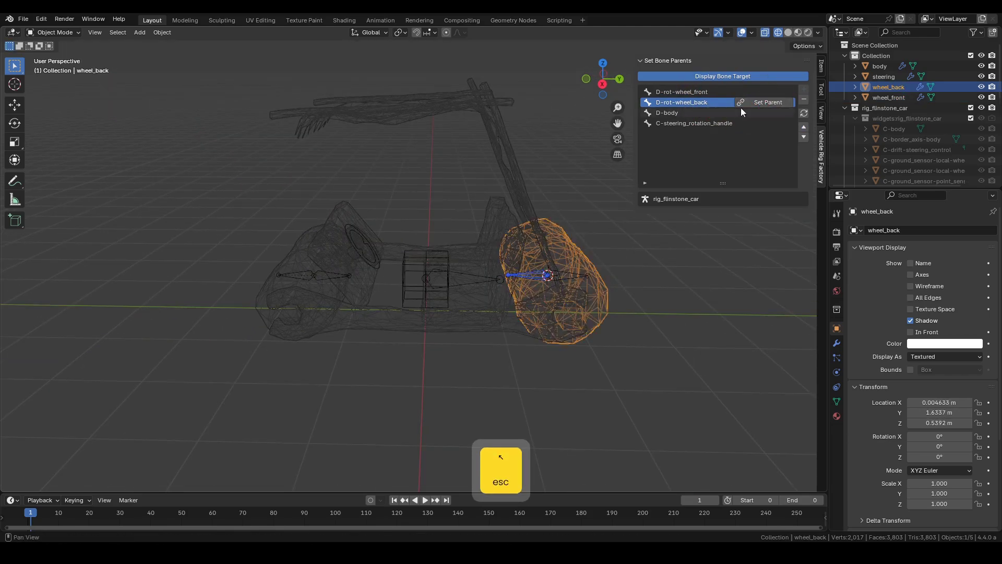
- Parent the car body mesh to the body bone and test-move it
click(711, 113)
click(491, 224)
key(g)
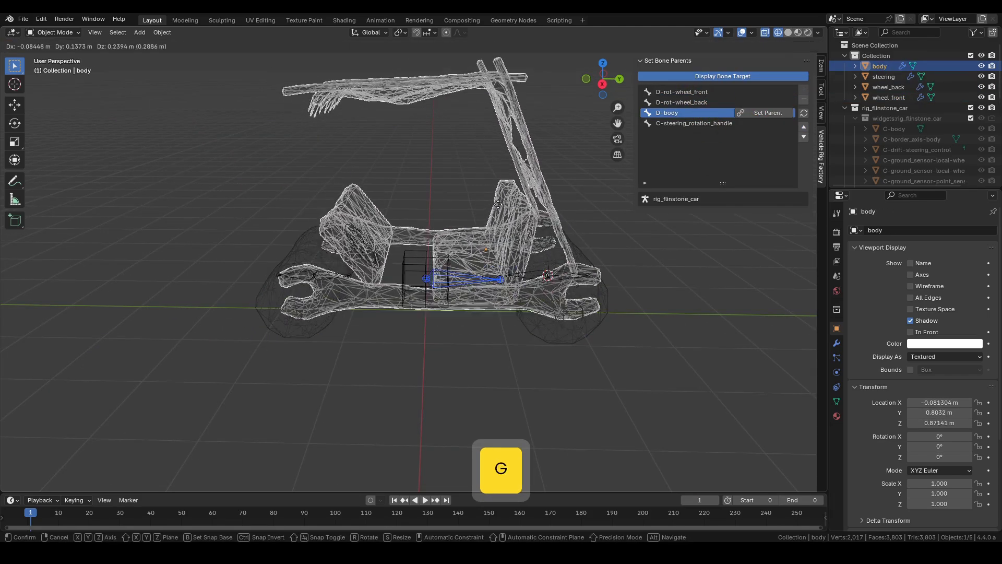
key(Escape)
- Parent the steering wheel mesh to the steering handle bone and test-move it
click(694, 124)
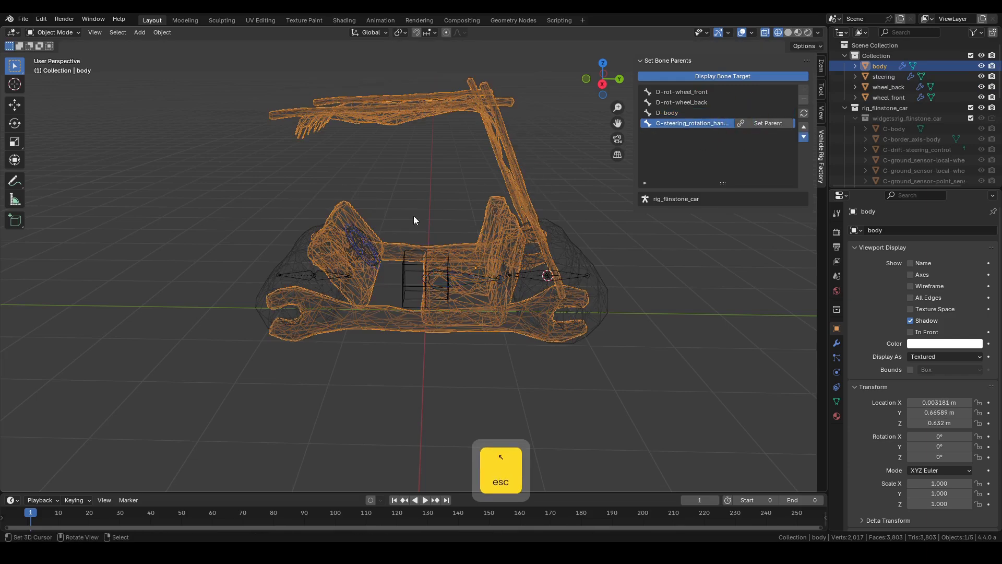
middle_drag(414, 215, 377, 241)
key(z)
click(342, 237)
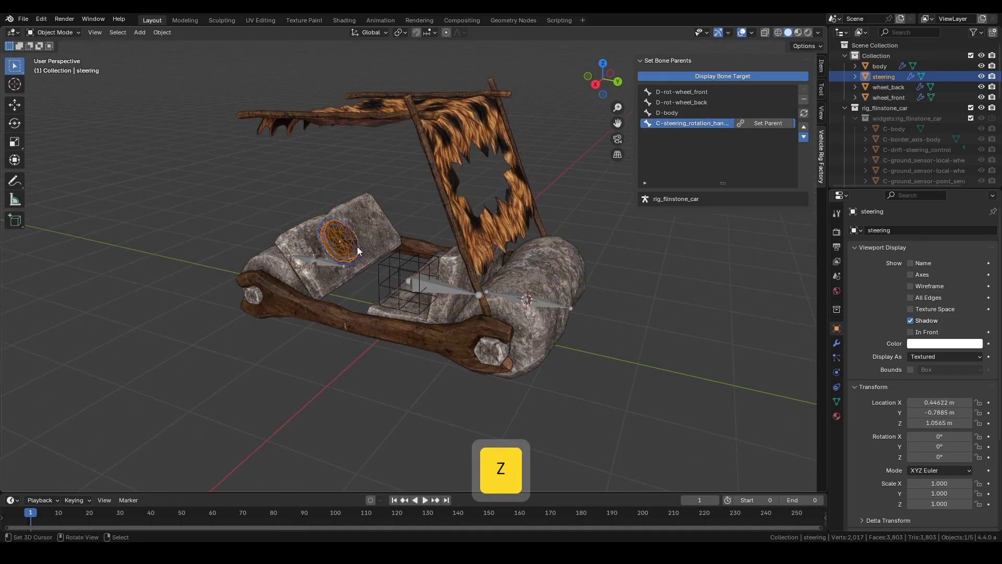
key(g)
key(Escape)
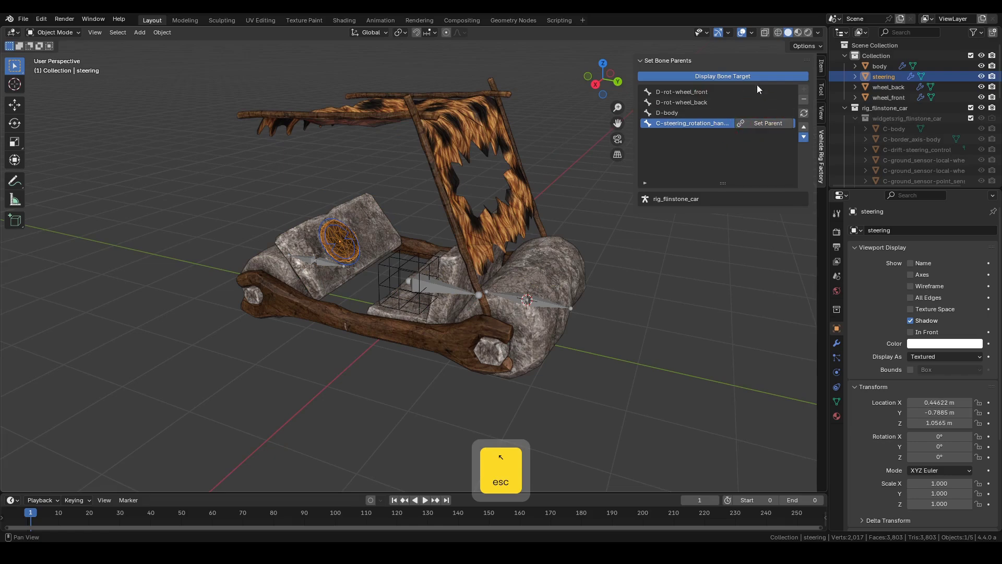
- Hide the bone target display and put the rig back into Pose Mode
click(759, 77)
middle_drag(241, 241, 429, 264)
click(455, 255)
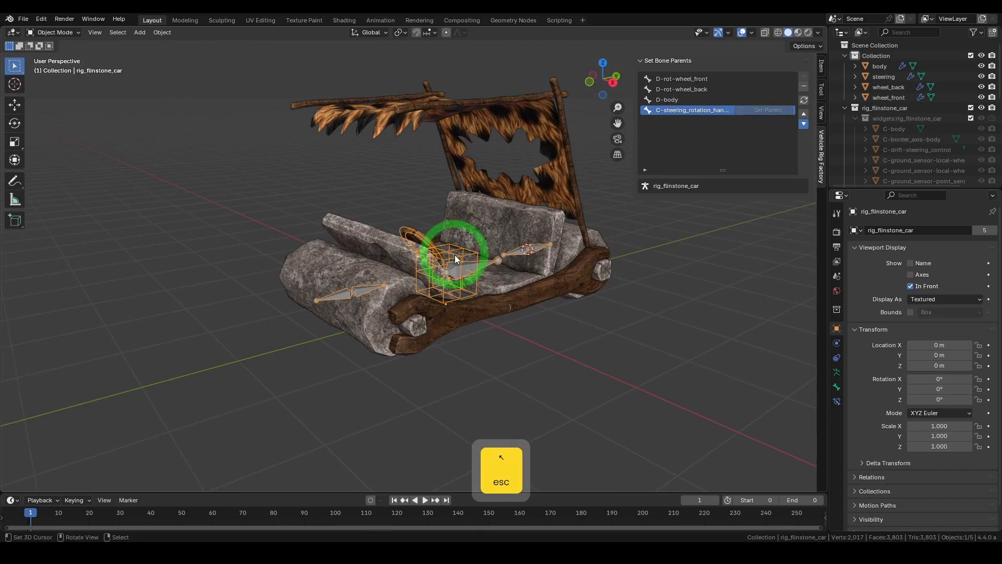
key(ctrl+Tab)
- Show the Root, Main Body and Wheels bone collections and hide the Deform bones
click(660, 74)
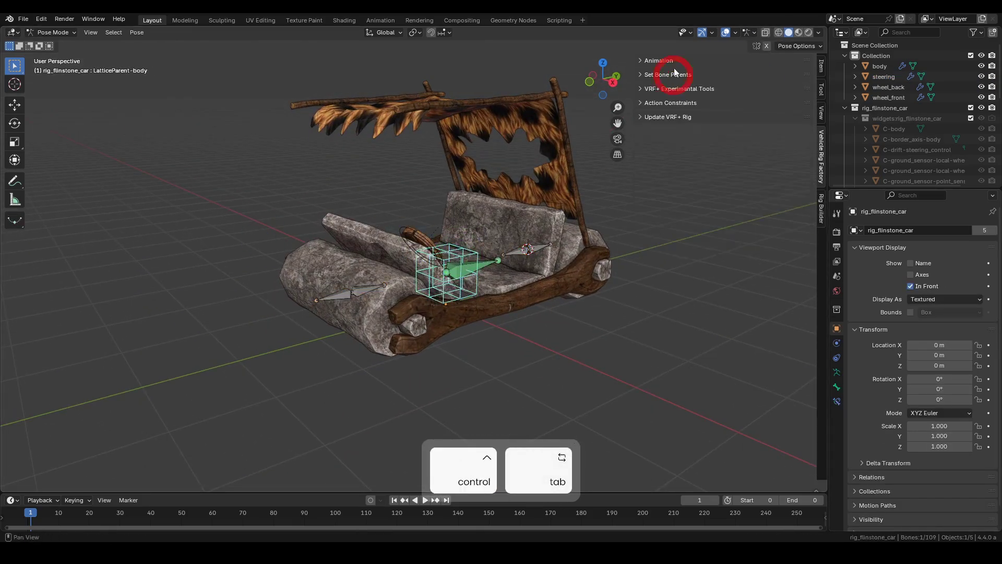
click(722, 97)
shift+click(726, 120)
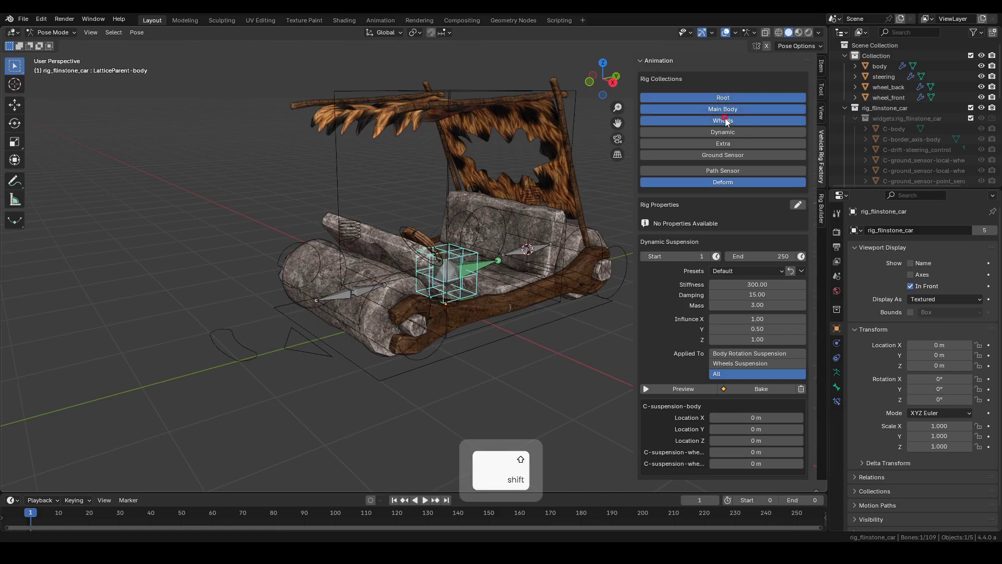
shift+click(728, 184)
scroll(416, 188, down, 4)
- Reveal the Ground Sensor bones and start rotating the border-axis control above the car
click(436, 105)
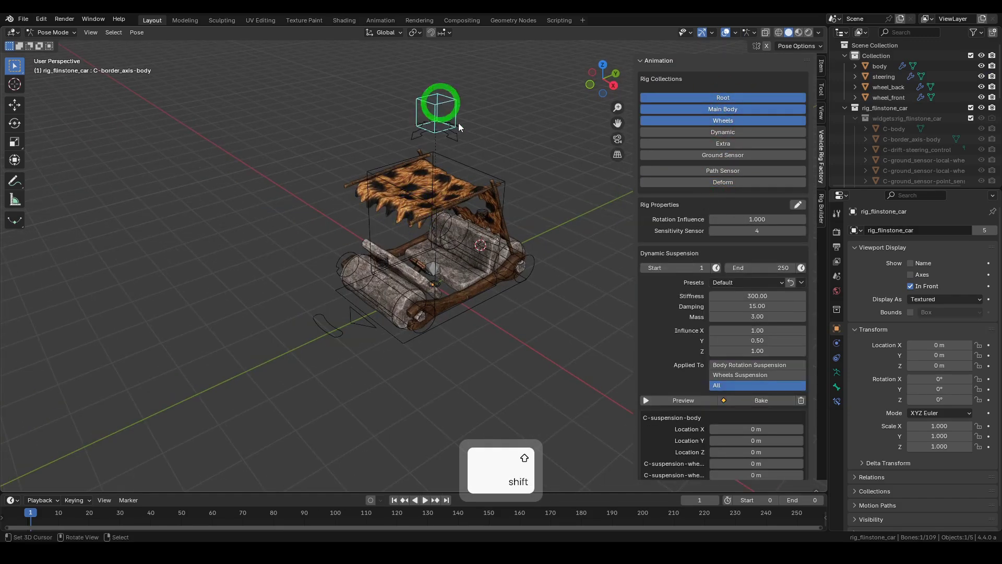
shift+click(702, 155)
key(r)
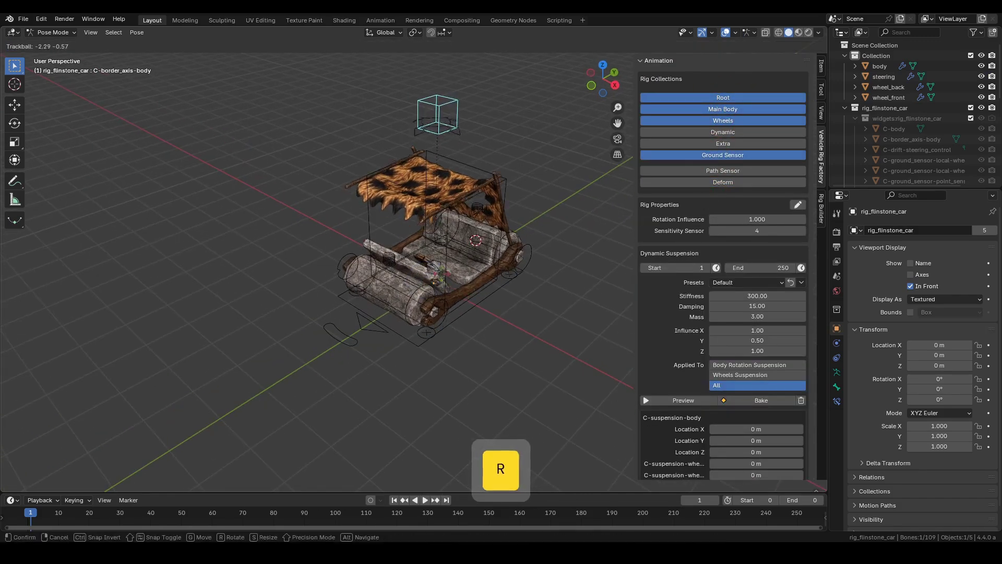